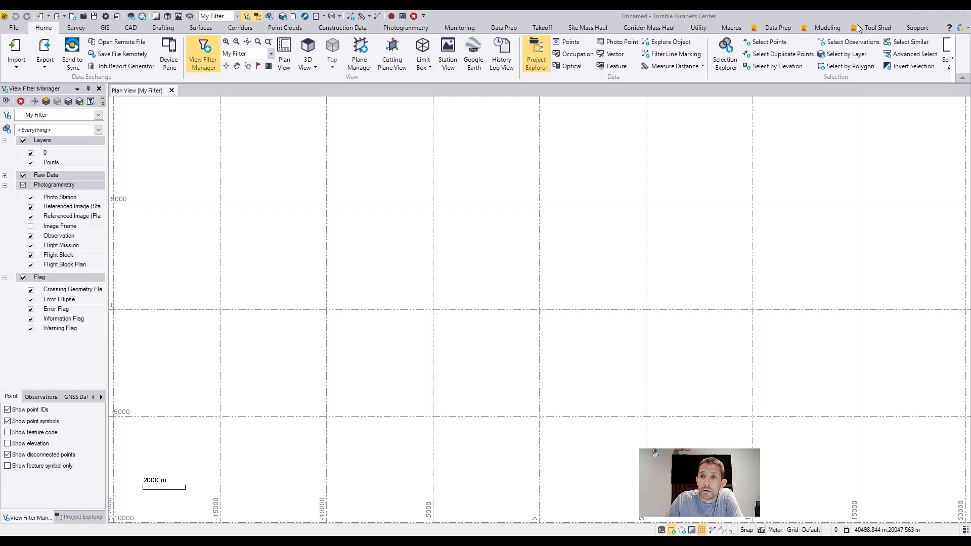
# - Start the Takeoff Lines command in a floating pane and enable Show line direction
pyautogui.click(838, 31)
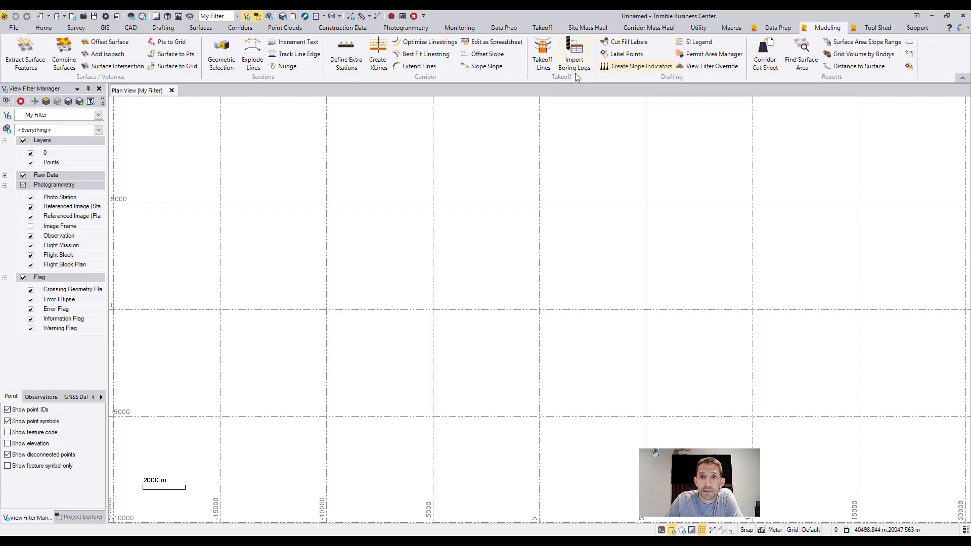
pyautogui.click(549, 59)
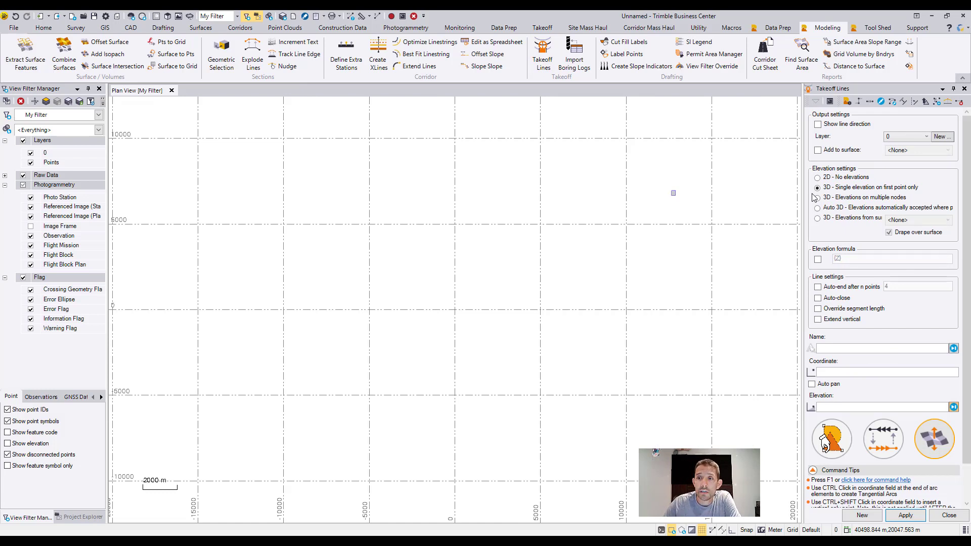
pyautogui.moveTo(875, 88); pyautogui.dragTo(724, 91)
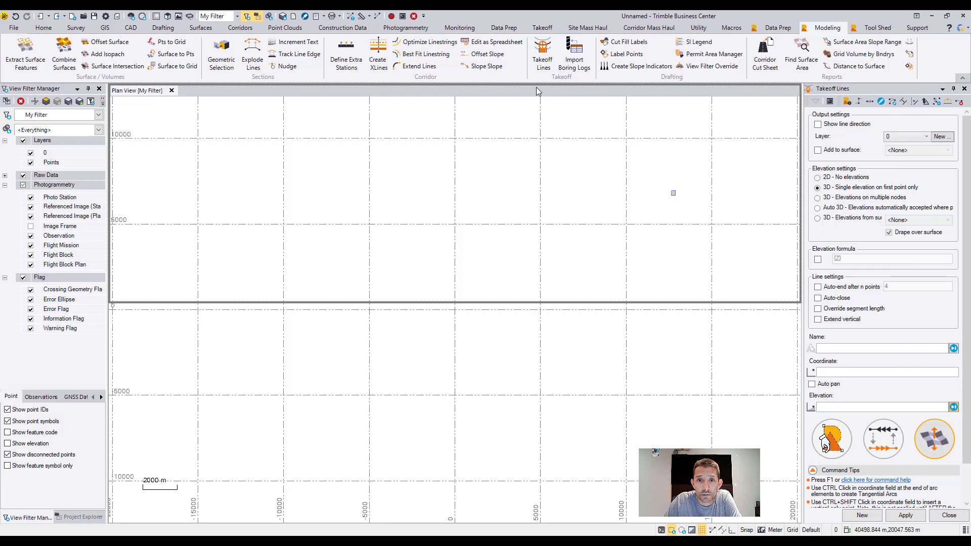
pyautogui.moveTo(538, 91); pyautogui.dragTo(503, 97)
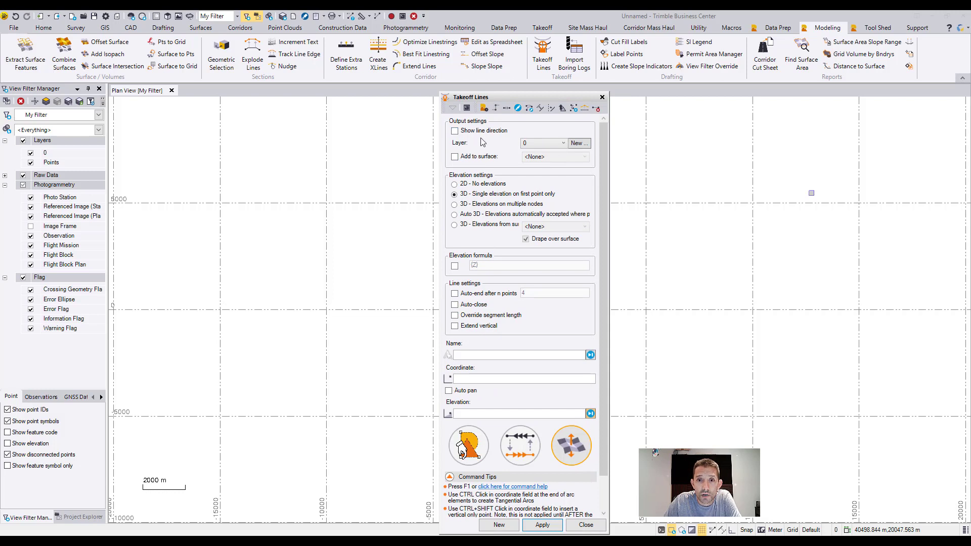
pyautogui.click(455, 132)
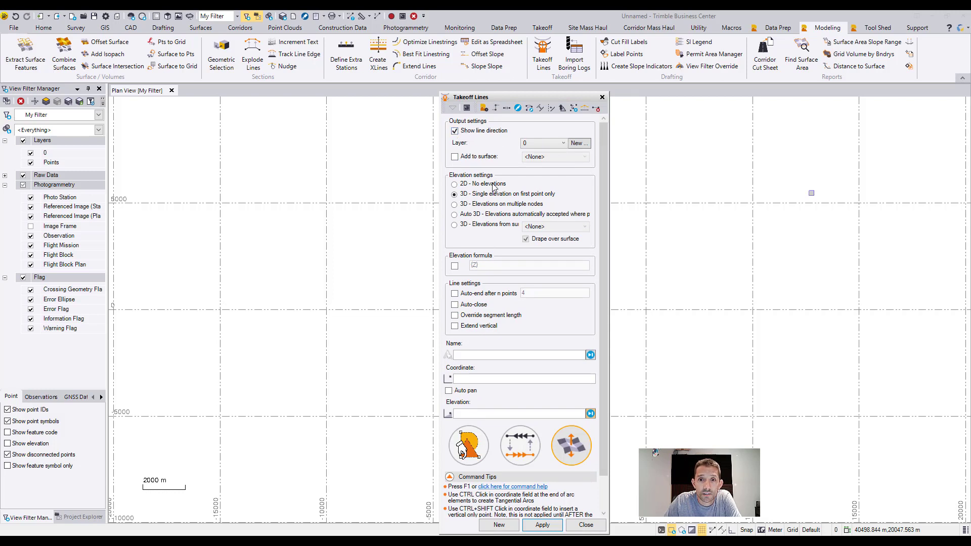
# - Examine the available output layers and the options for creating a new layer, leaving layer 0 as the output layer
pyautogui.click(563, 144)
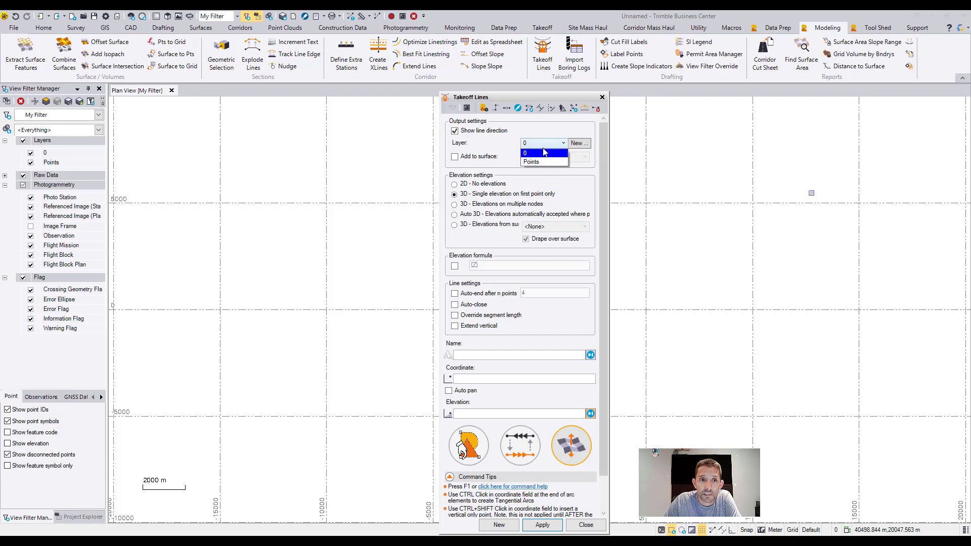
pyautogui.click(548, 130)
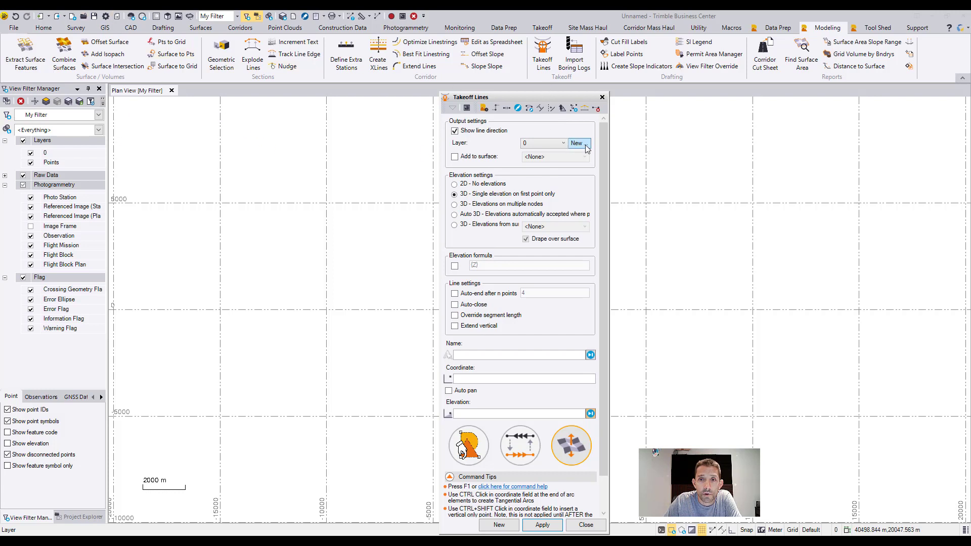
pyautogui.click(564, 143)
pyautogui.click(564, 144)
pyautogui.click(579, 143)
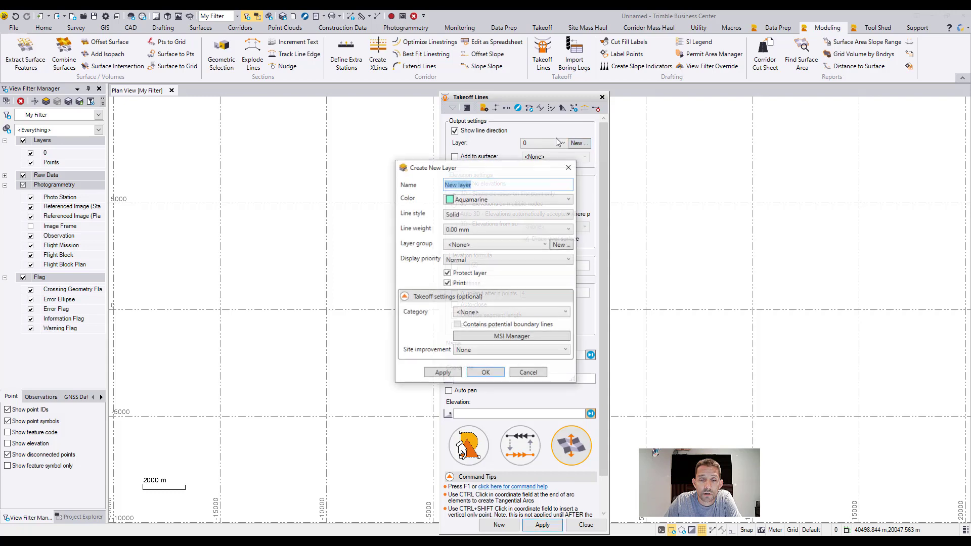
pyautogui.click(569, 169)
pyautogui.click(583, 146)
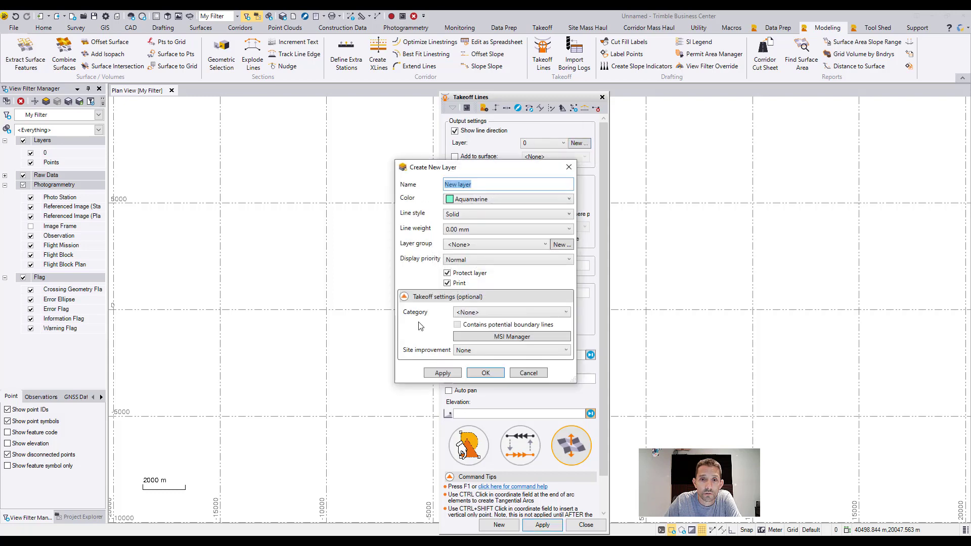
pyautogui.click(569, 166)
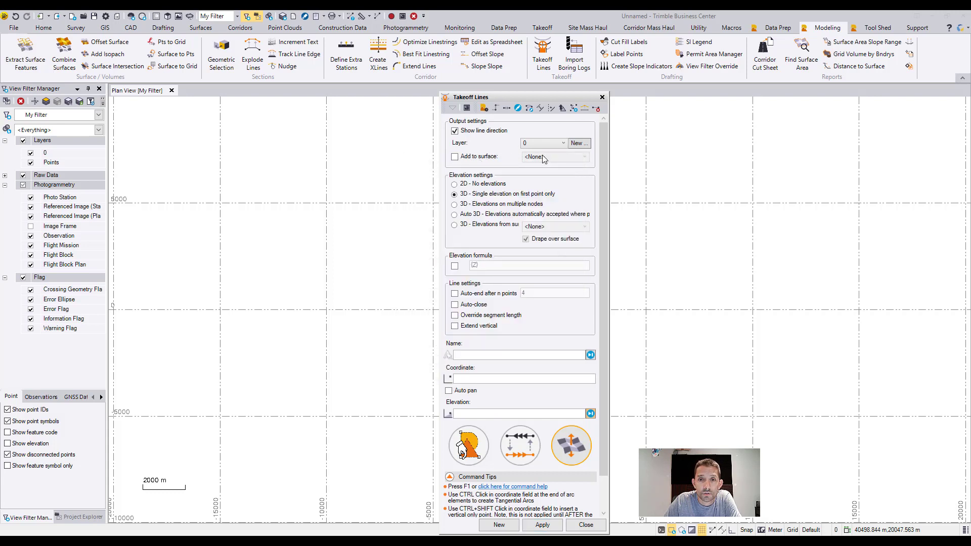
# - Draw a zigzag takeoff line of four points with the 2D - No elevations setting, ending at about 14498, 5363
pyautogui.click(454, 184)
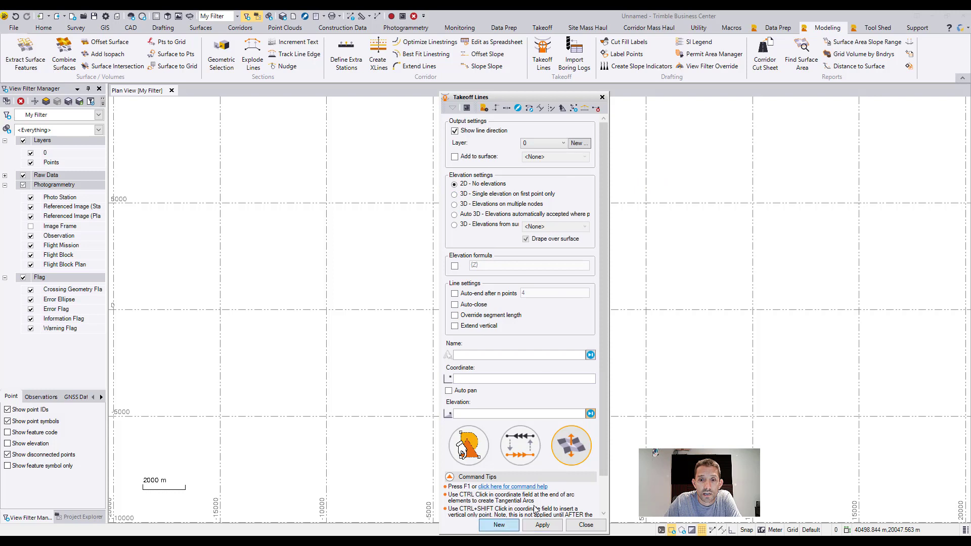
pyautogui.click(542, 524)
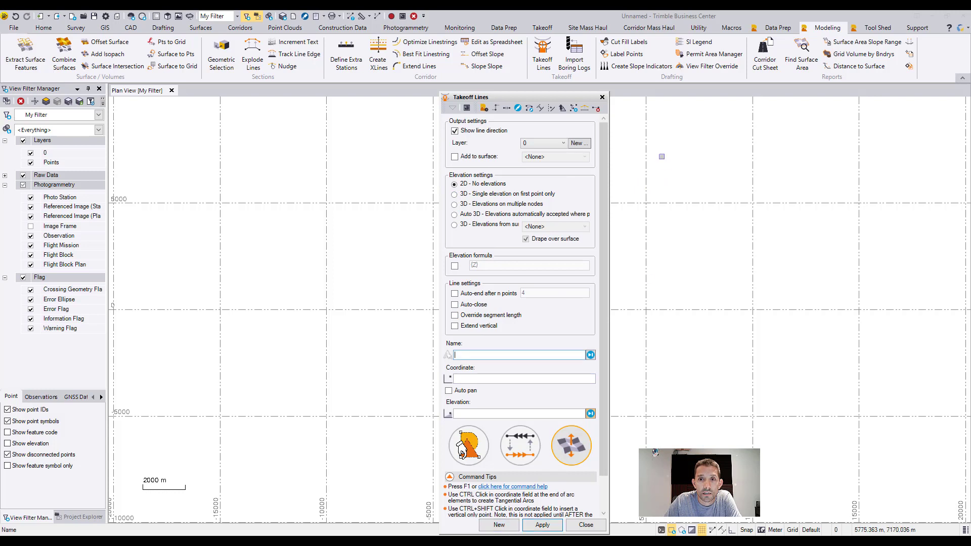
pyautogui.click(517, 526)
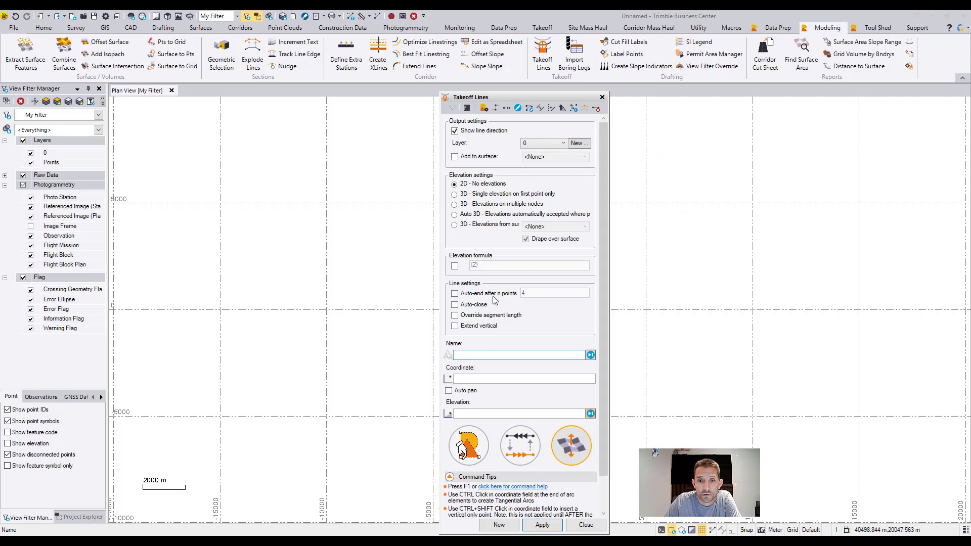
pyautogui.click(475, 378)
pyautogui.click(670, 262)
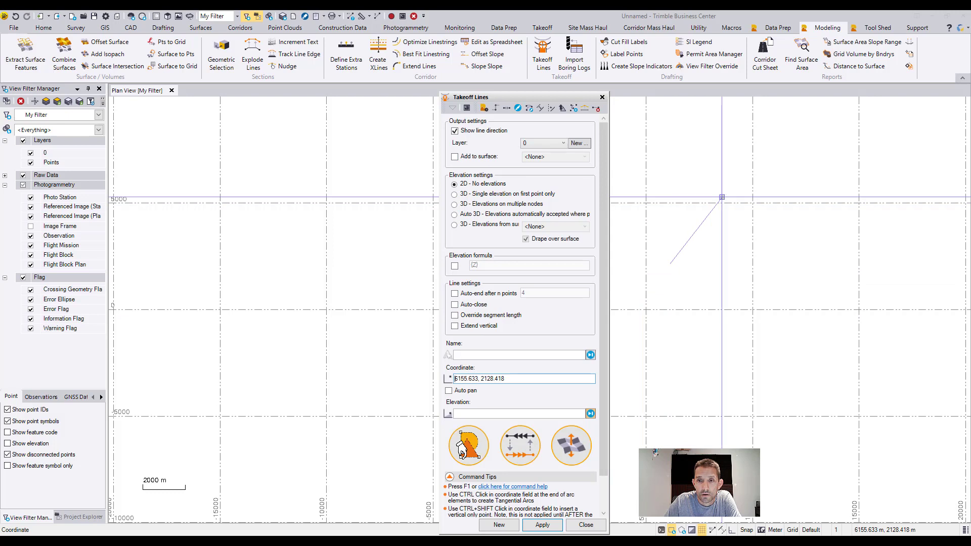
pyautogui.click(728, 225)
pyautogui.click(775, 290)
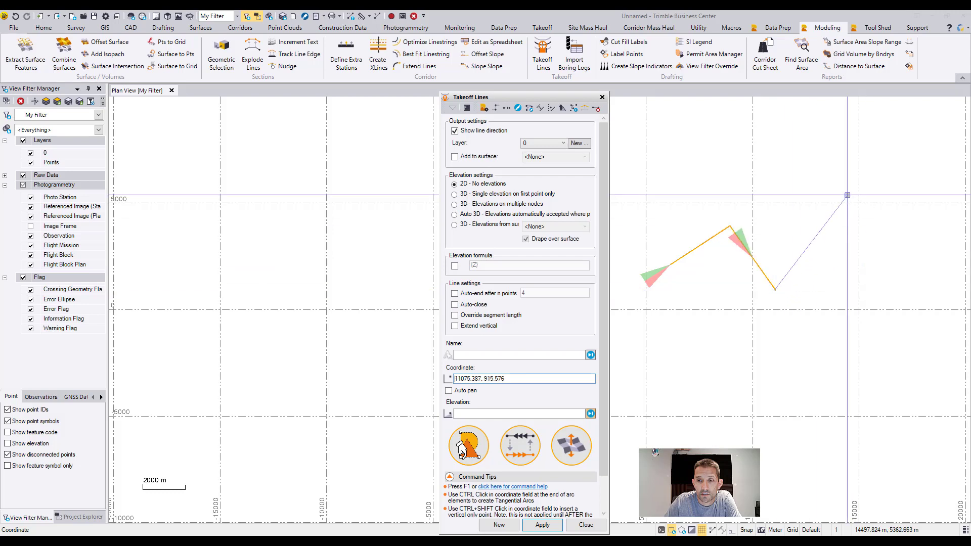
pyautogui.click(847, 194)
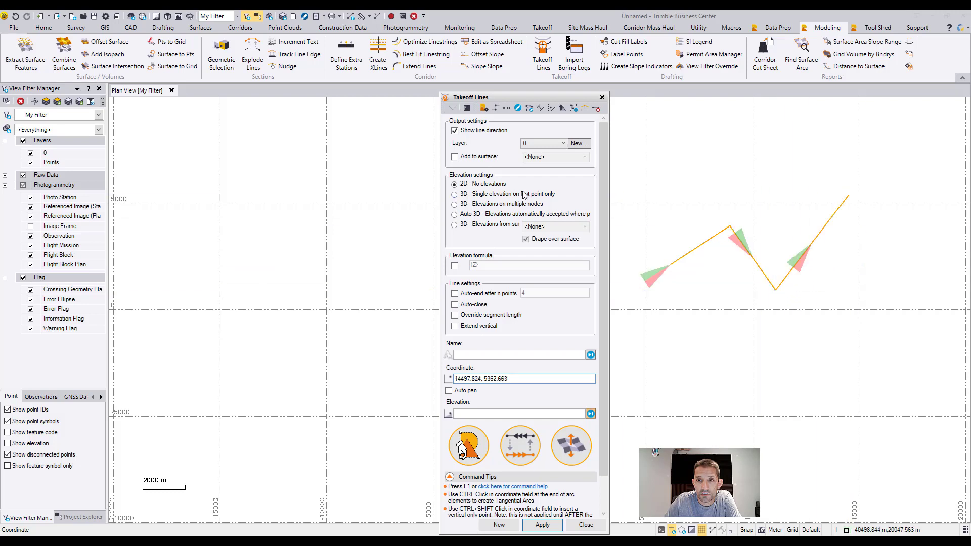
# - Enable Auto pan and extend the 2D line far east and back west, ending at about 1954, -1781
pyautogui.click(454, 130)
pyautogui.click(454, 131)
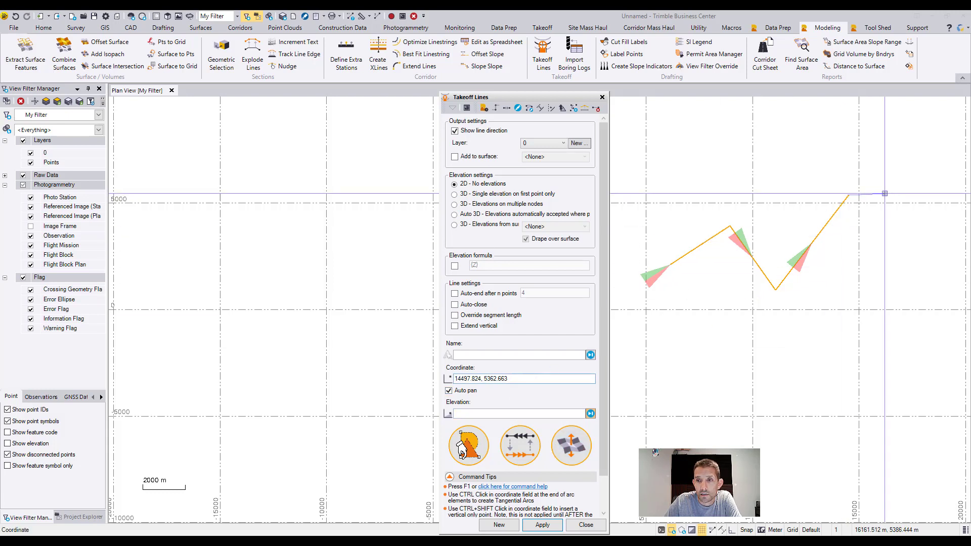
pyautogui.click(945, 173)
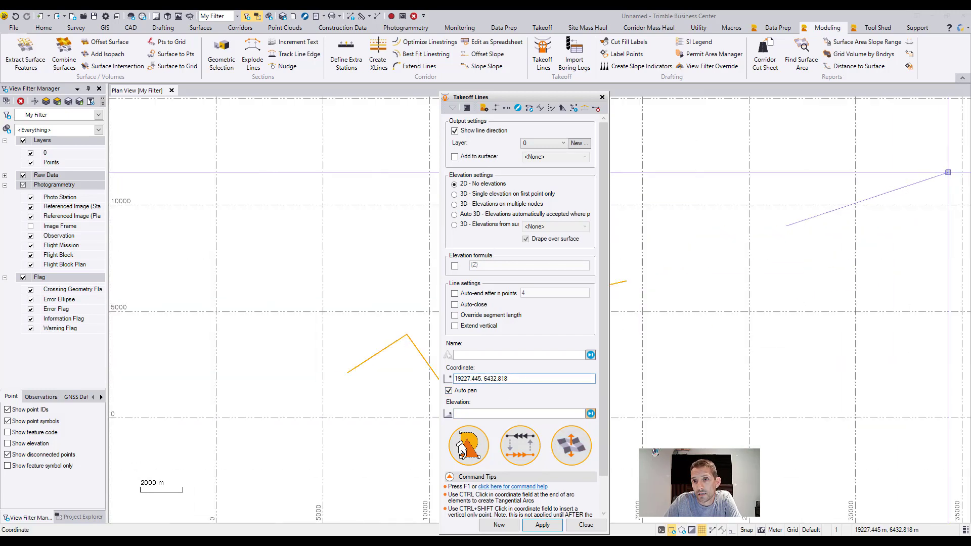
pyautogui.click(946, 172)
pyautogui.click(948, 171)
pyautogui.click(885, 427)
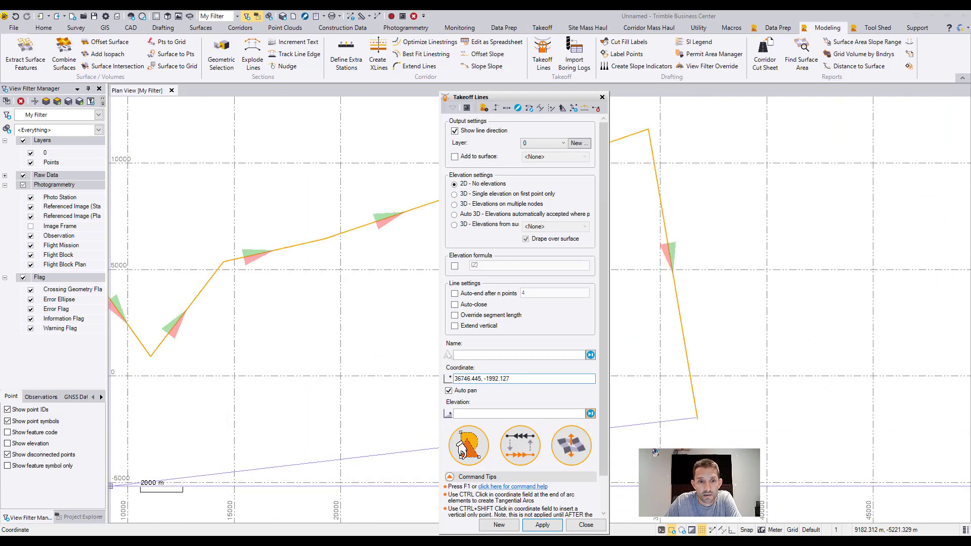
pyautogui.click(111, 486)
pyautogui.click(110, 345)
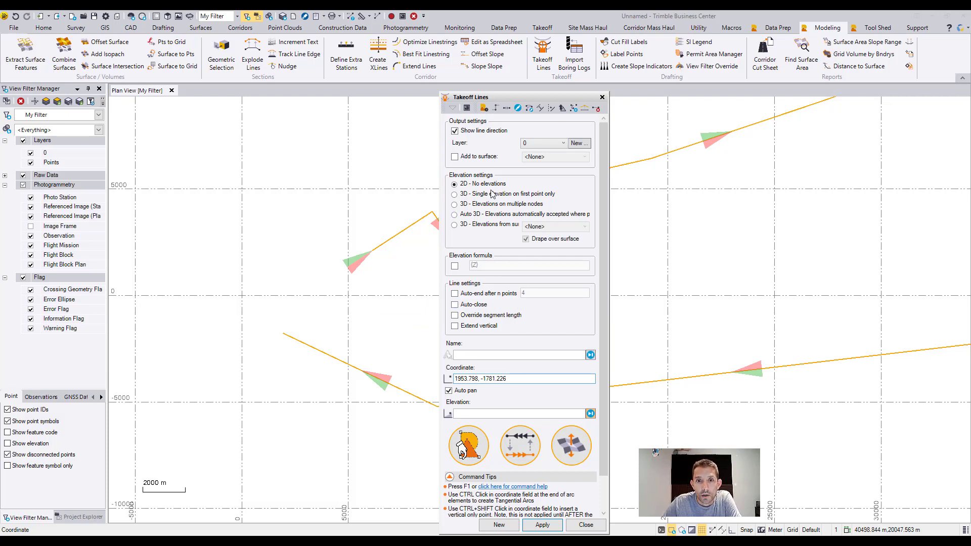
# - Begin a new line with 3D - Single elevation on first point only, placing its first point at about -1378, 6074 with elevation 100
pyautogui.click(455, 195)
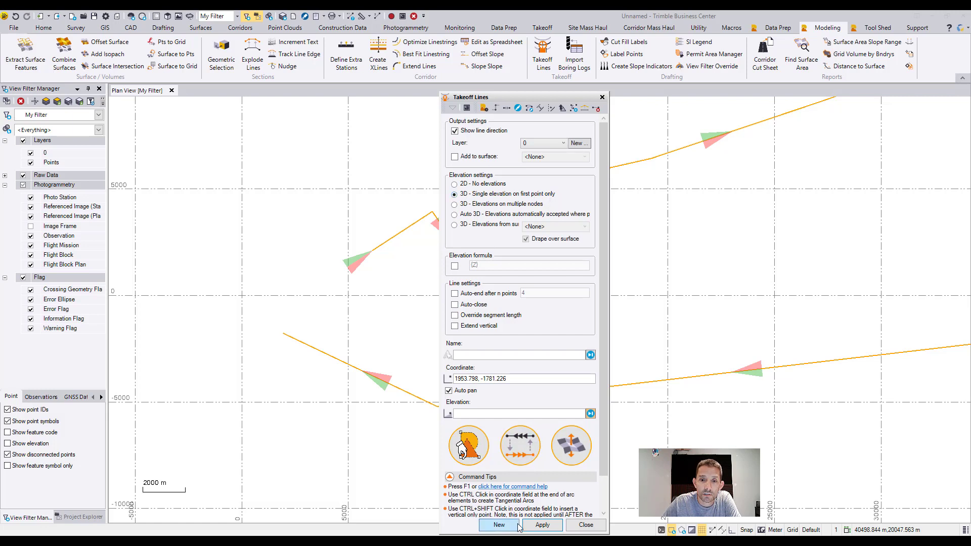
pyautogui.click(499, 525)
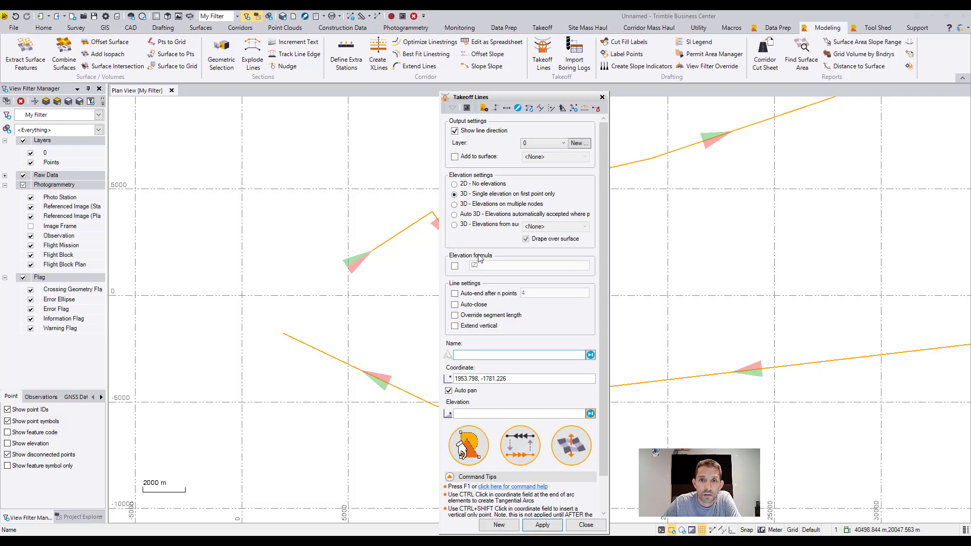
pyautogui.click(518, 379)
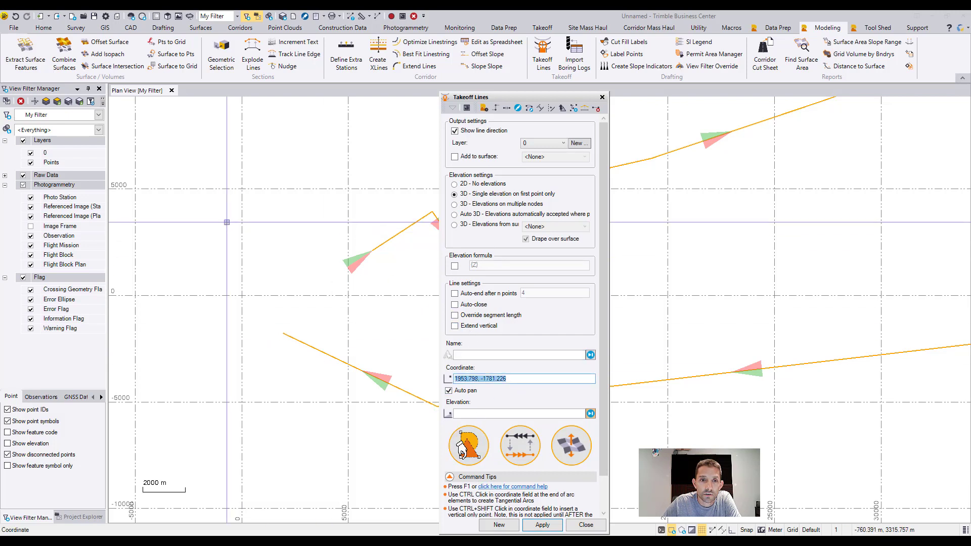
pyautogui.click(208, 165)
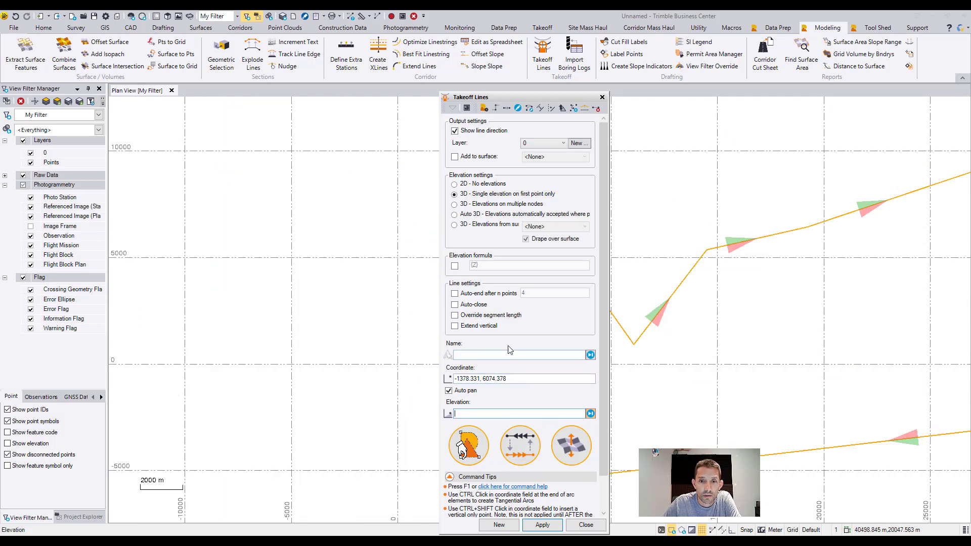
pyautogui.write('100')
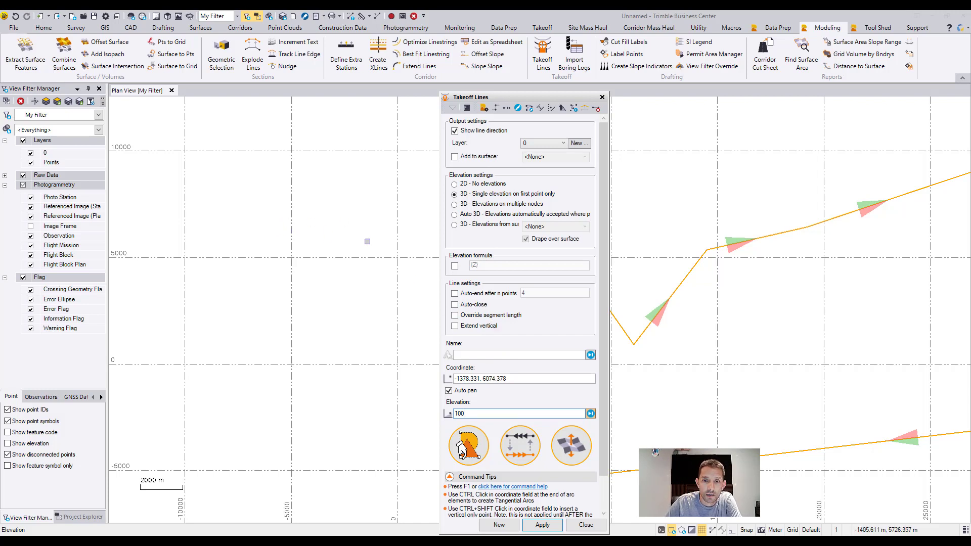
pyautogui.press('Return')
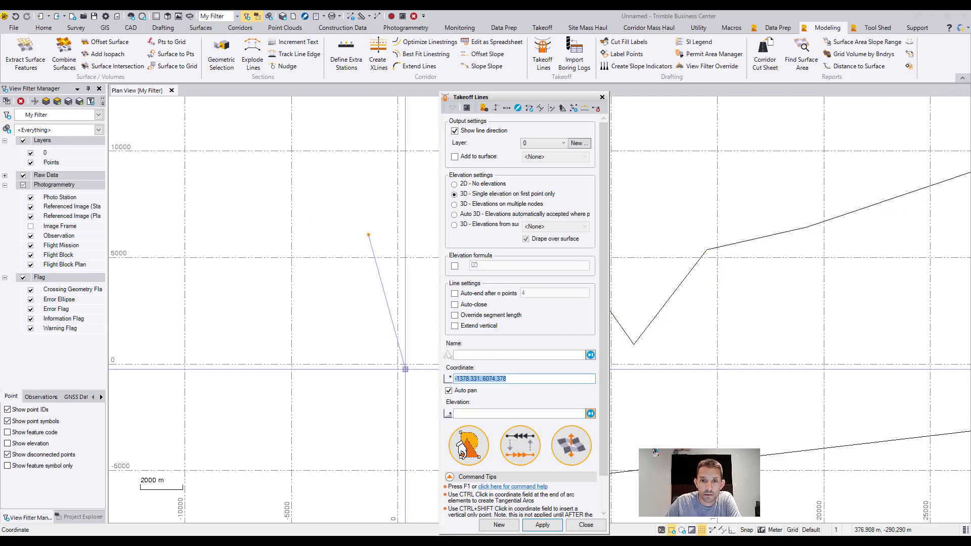
# - Add four more points to the 3D line, ending at about -18655, 12983, and close the Takeoff Lines command
pyautogui.click(280, 306)
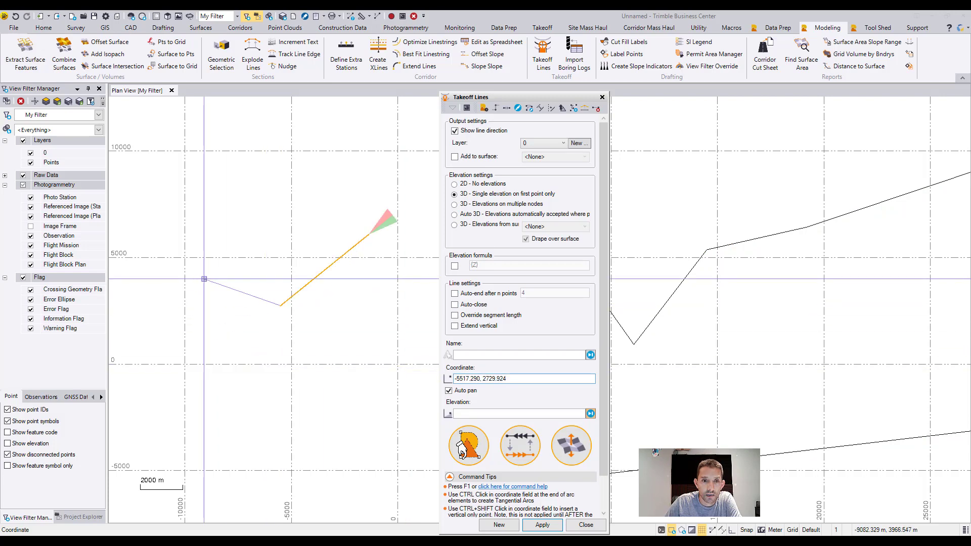
pyautogui.click(206, 278)
pyautogui.click(177, 167)
pyautogui.click(328, 164)
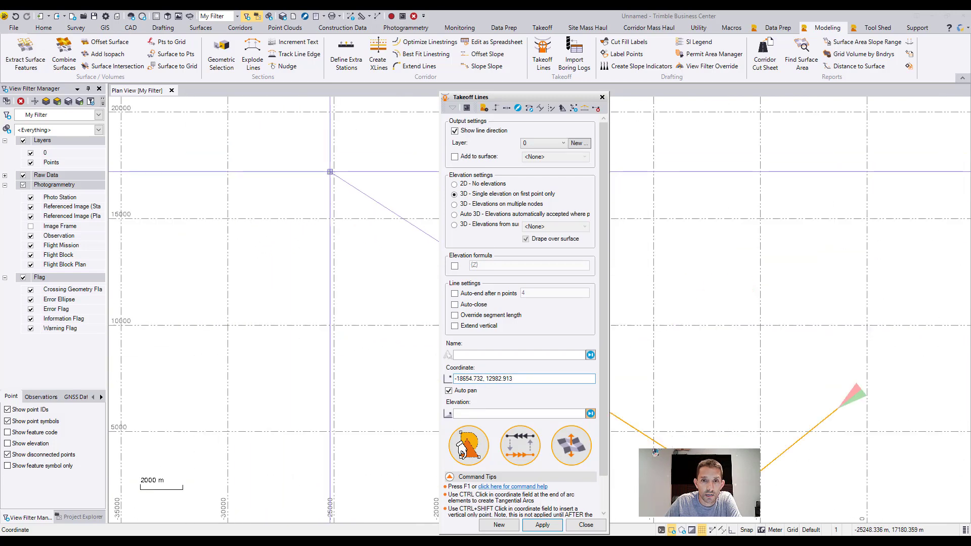
pyautogui.moveTo(542, 99); pyautogui.dragTo(957, 93)
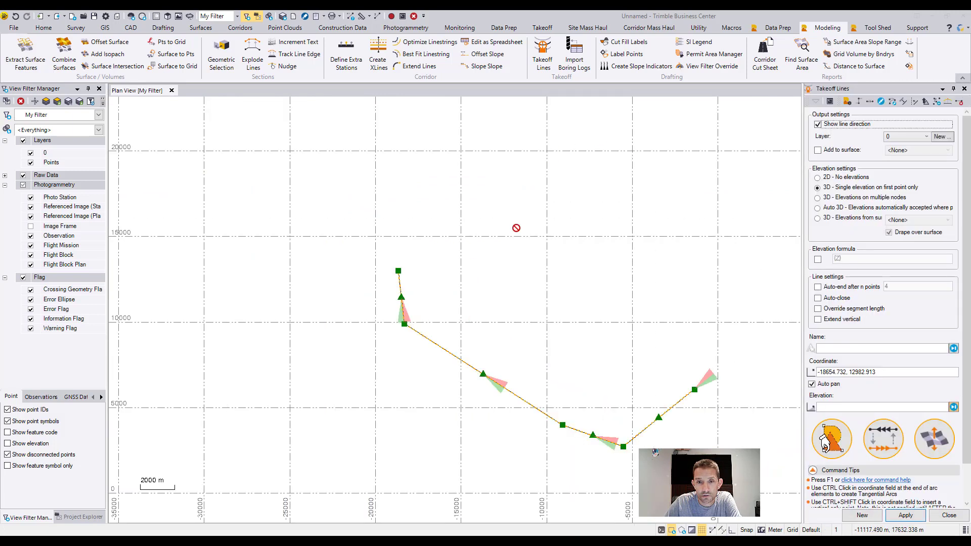
pyautogui.click(949, 515)
pyautogui.moveTo(758, 362); pyautogui.dragTo(522, 214, button='middle')
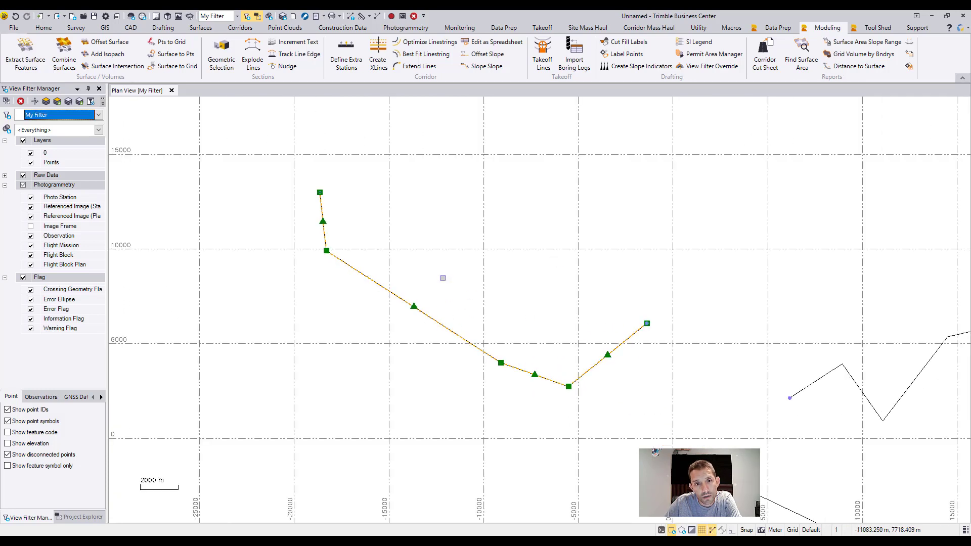
pyautogui.press('Escape')
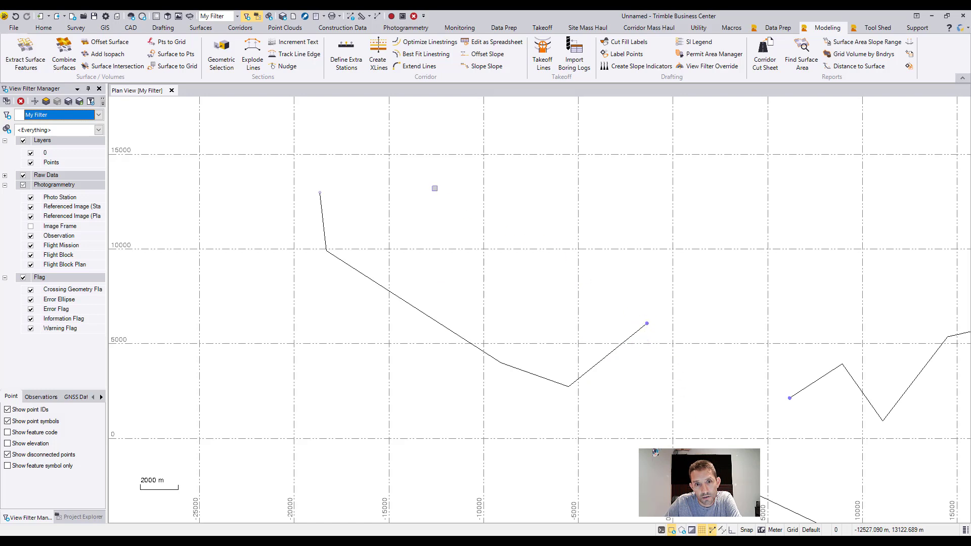
# - Open the new 3D linestring's properties to check its elevation, and clear the selection
pyautogui.scroll(-1, 405, 211)
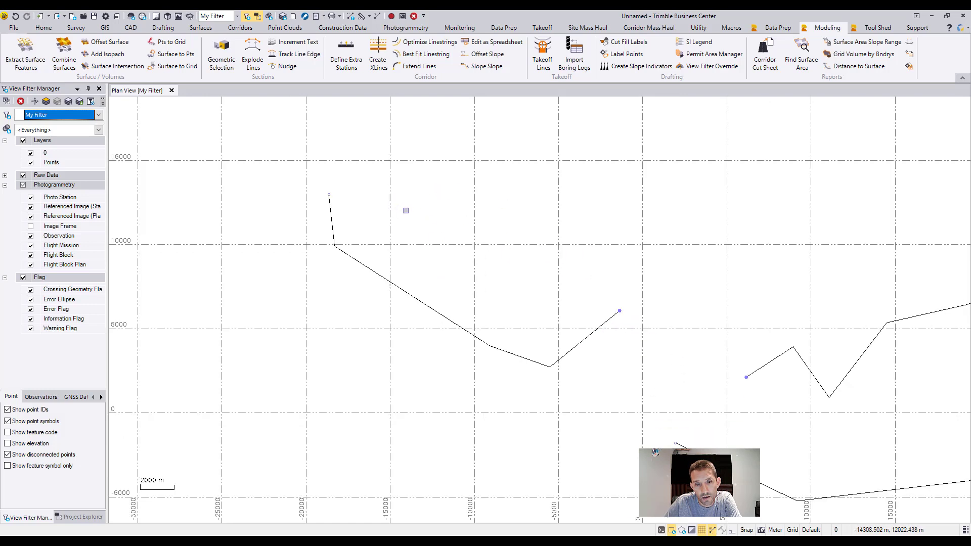
pyautogui.click(573, 355)
pyautogui.rightClick(573, 353)
pyautogui.click(599, 343)
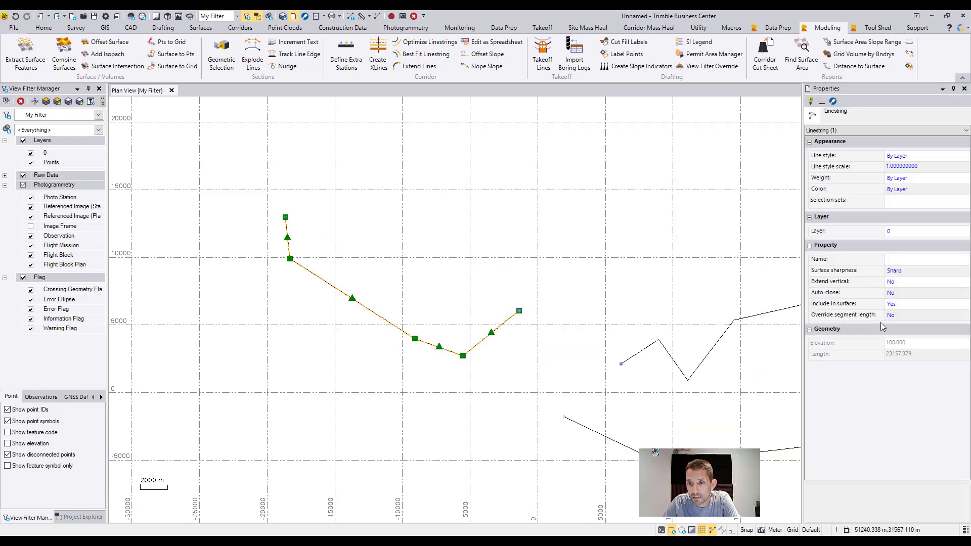
pyautogui.click(479, 301)
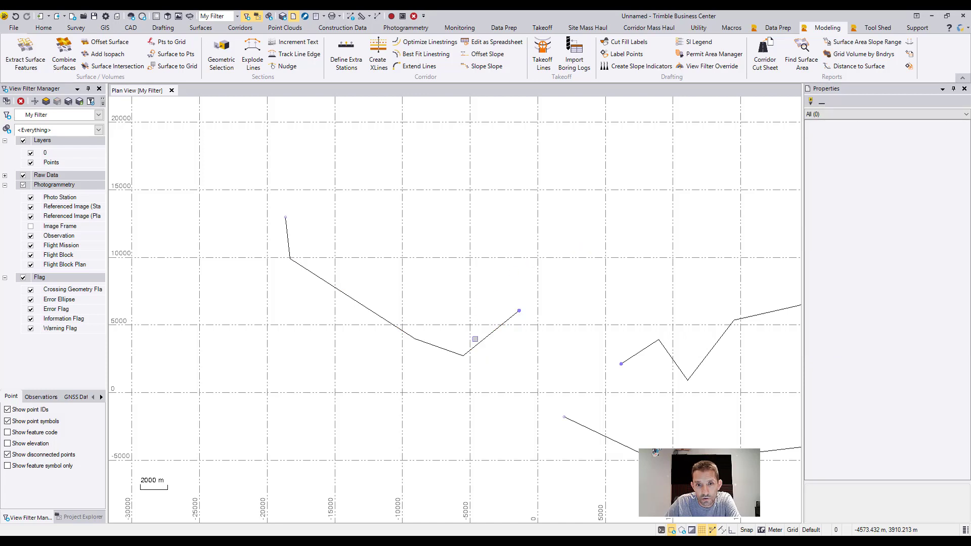
pyautogui.click(475, 339)
pyautogui.click(482, 261)
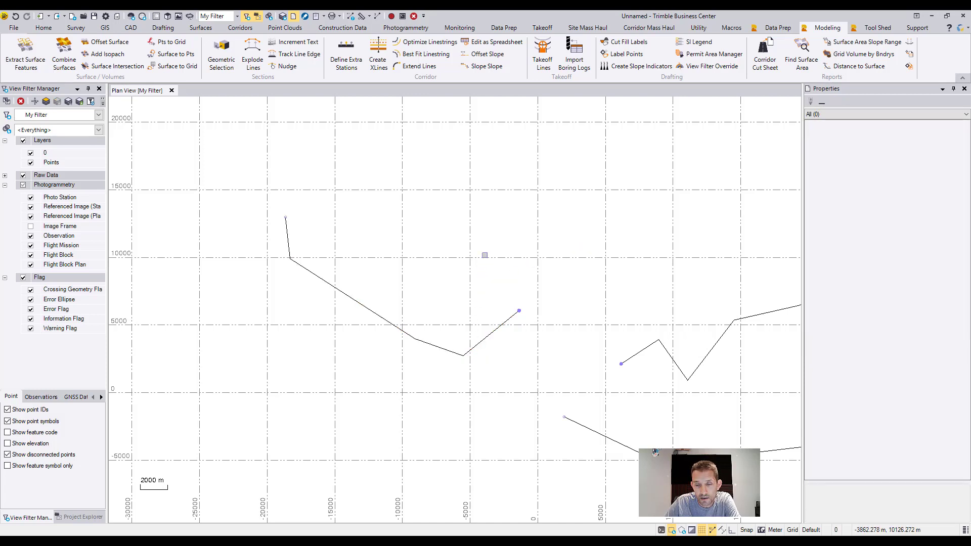
# - Inspect the single-elevation 3D linestring with Explore Object, and close Explore Object and Properties
pyautogui.click(350, 16)
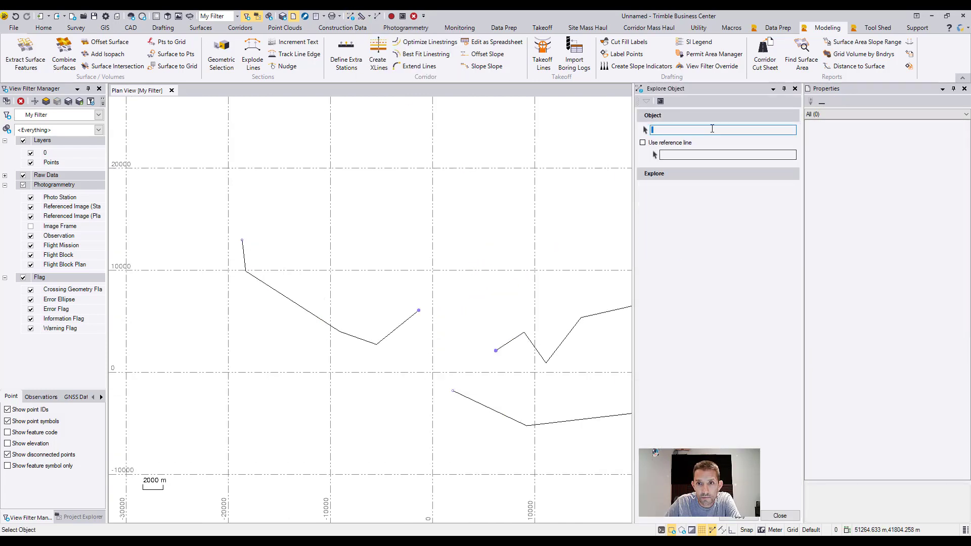
pyautogui.click(404, 323)
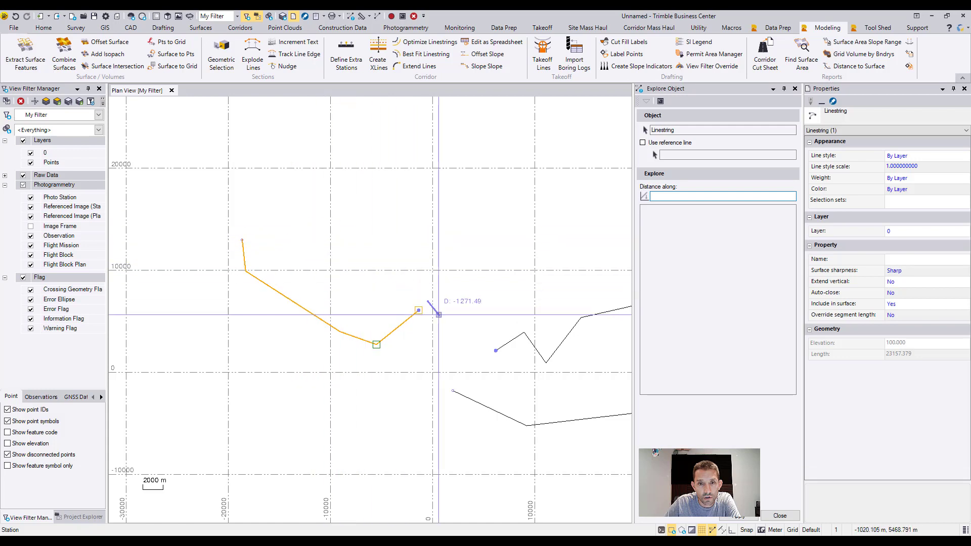
pyautogui.click(795, 88)
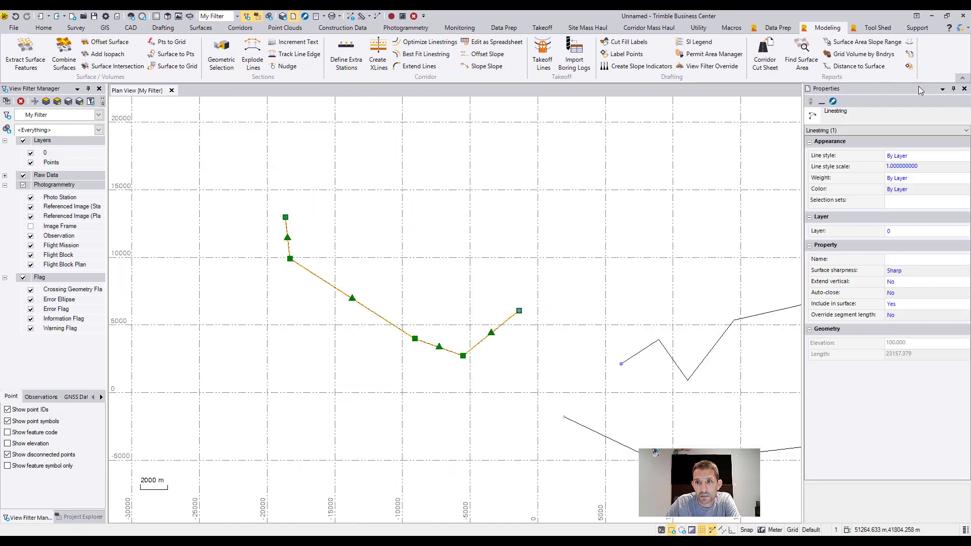
pyautogui.click(964, 89)
# - Start a Takeoff Lines line with 3D - Elevations on multiple nodes at about 4784, 13085, elevation 100, and continue to about -2253, 16530
pyautogui.click(543, 51)
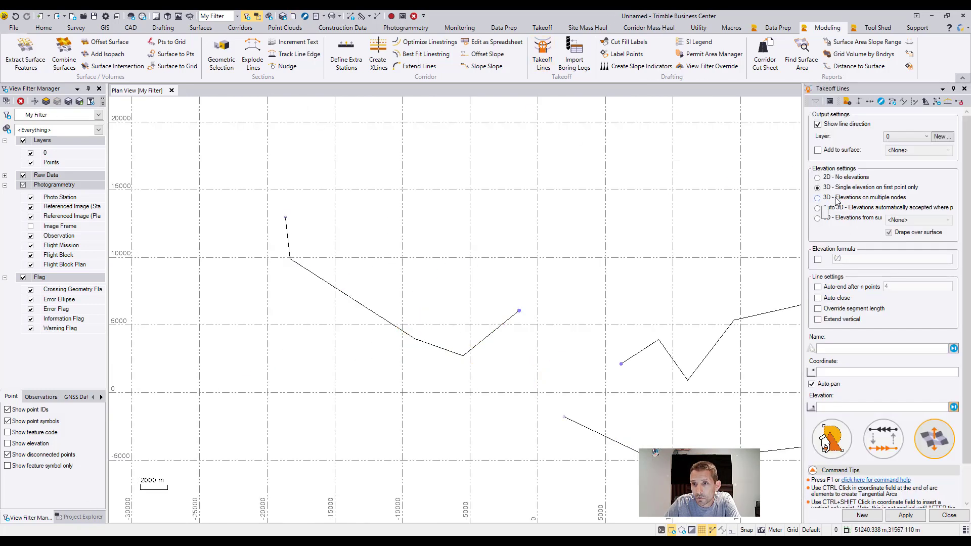
pyautogui.click(866, 198)
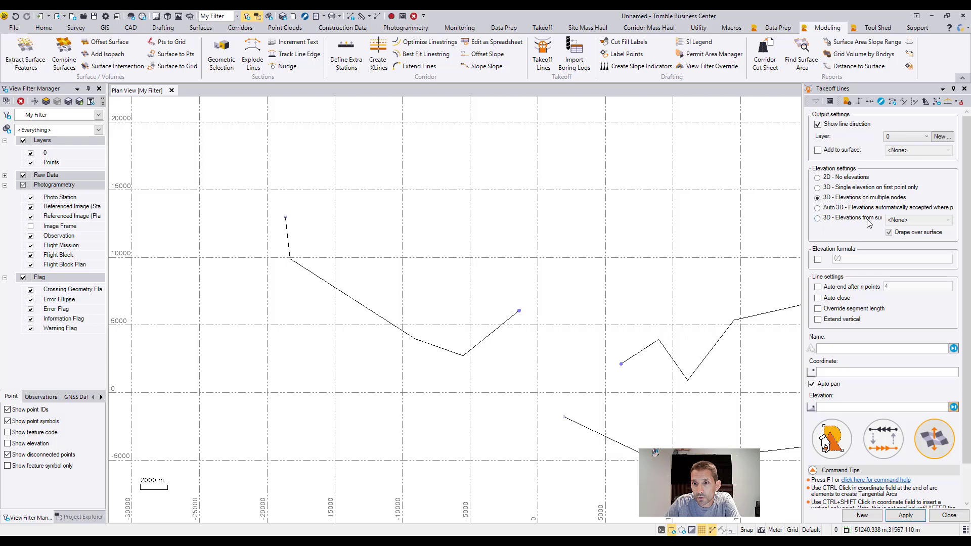
pyautogui.click(845, 372)
pyautogui.click(602, 215)
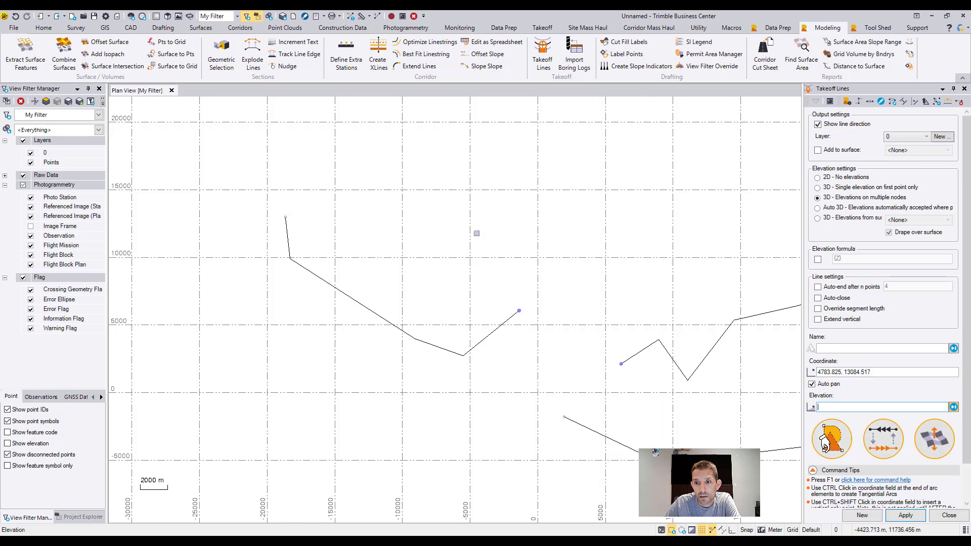
pyautogui.write('100')
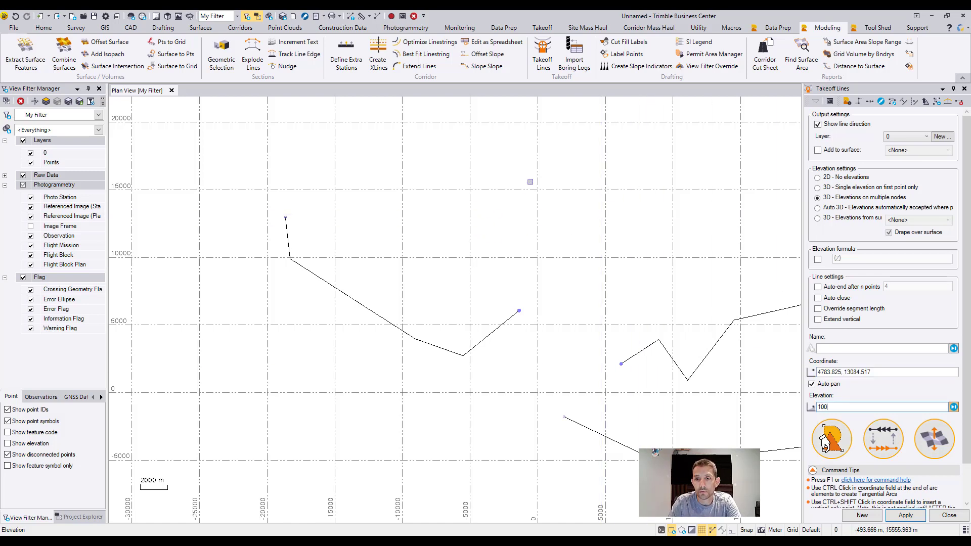
pyautogui.press('Return')
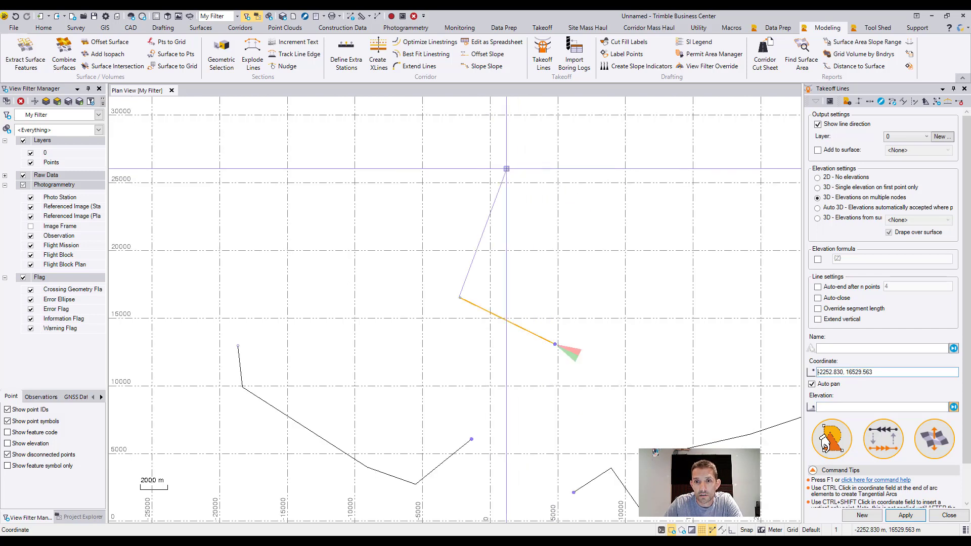
pyautogui.write('101')
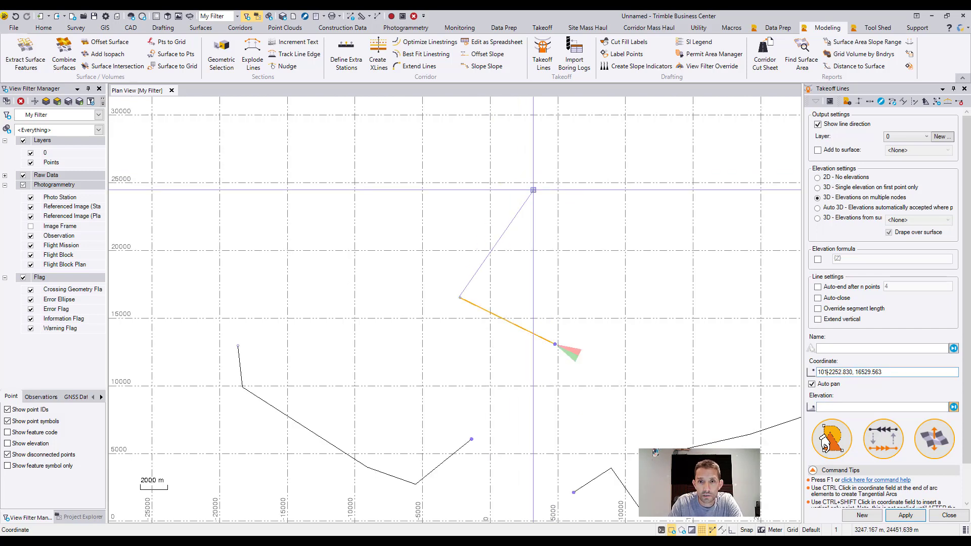
pyautogui.write('0')
pyautogui.press('BackSpace')
pyautogui.press('BackSpace')
pyautogui.press('BackSpace')
pyautogui.press('BackSpace')
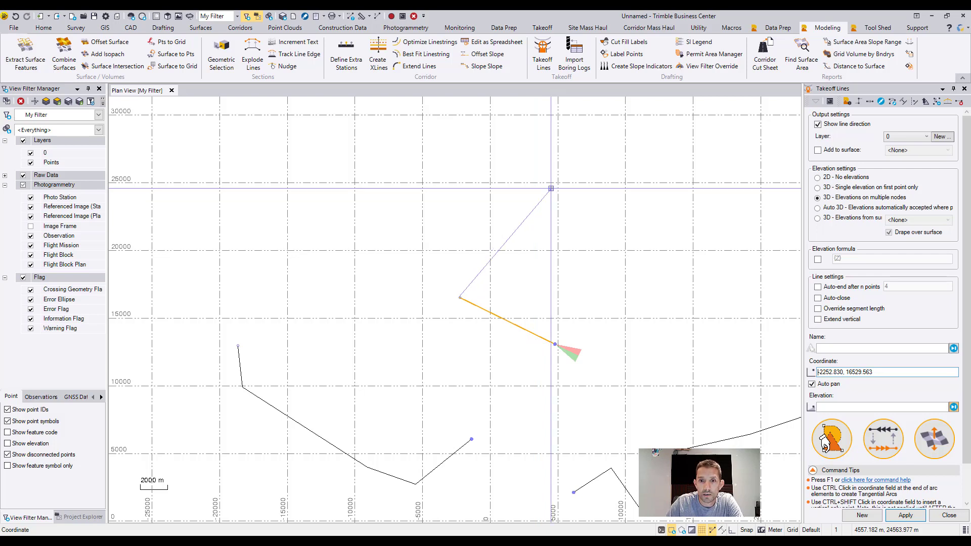
# - Add two more points to the line, the second at about 11625, 23375 with elevation 110
pyautogui.click(551, 189)
pyautogui.click(561, 312)
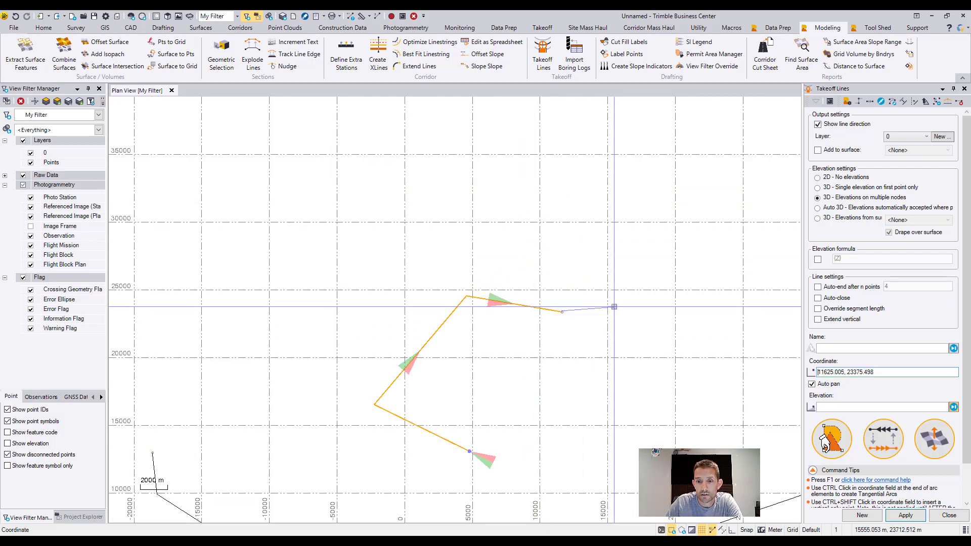
pyautogui.press('Tab')
pyautogui.press('Tab')
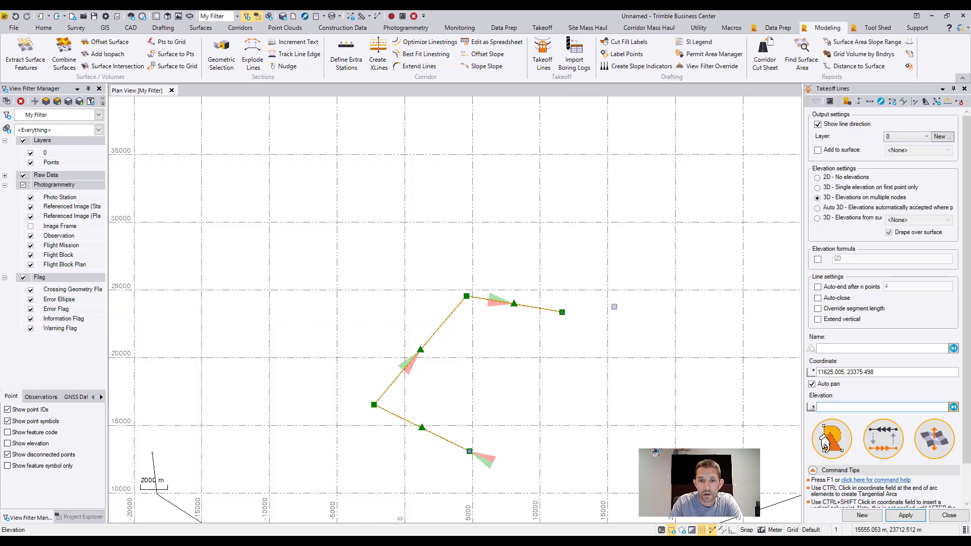
pyautogui.write('110')
pyautogui.press('Return')
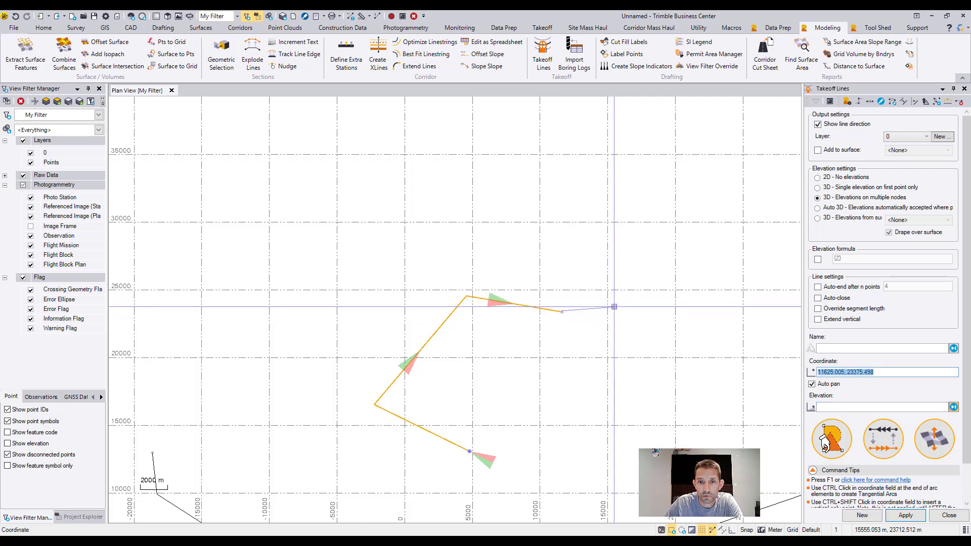
# - Add points at about 22779, 29367 and 20856, 33908, give the last one elevation 120, and close Takeoff Lines
pyautogui.click(713, 228)
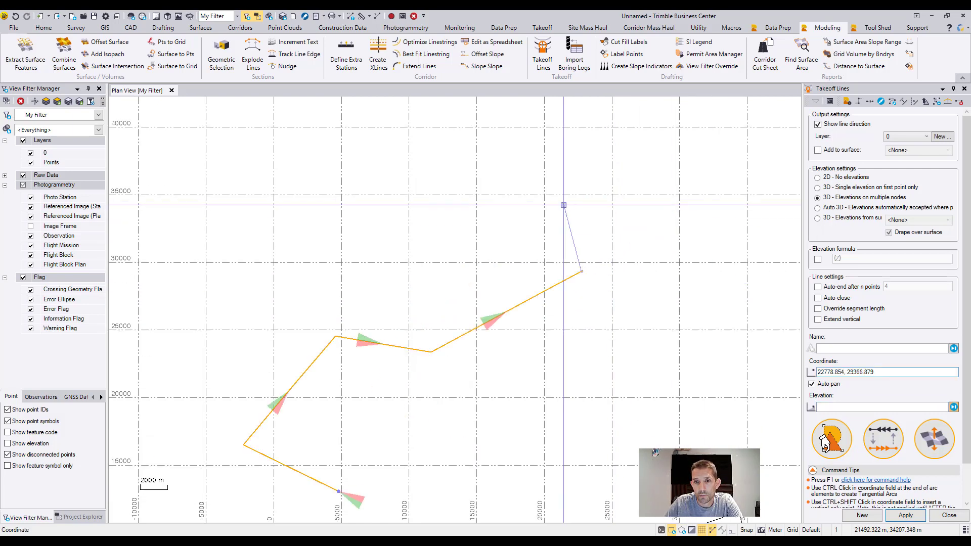
pyautogui.click(555, 209)
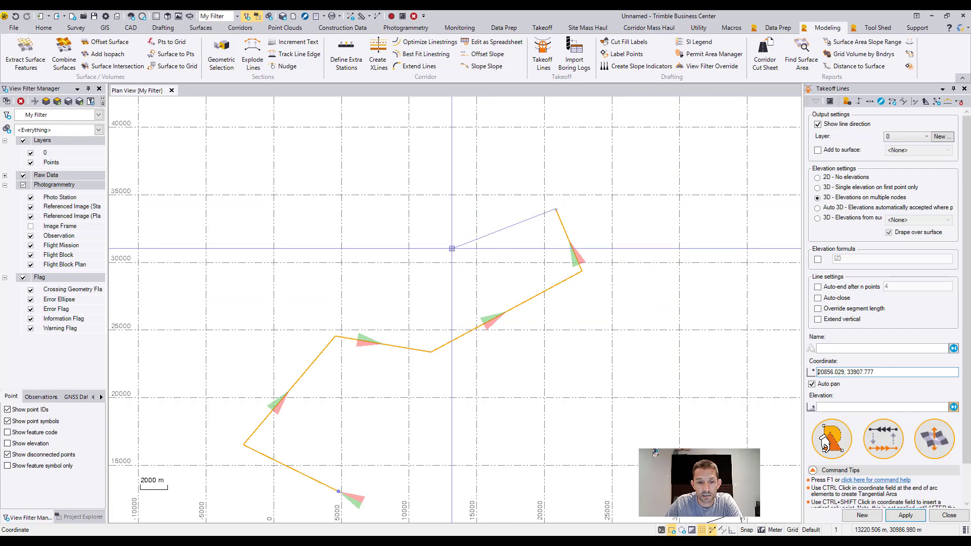
pyautogui.press('Tab')
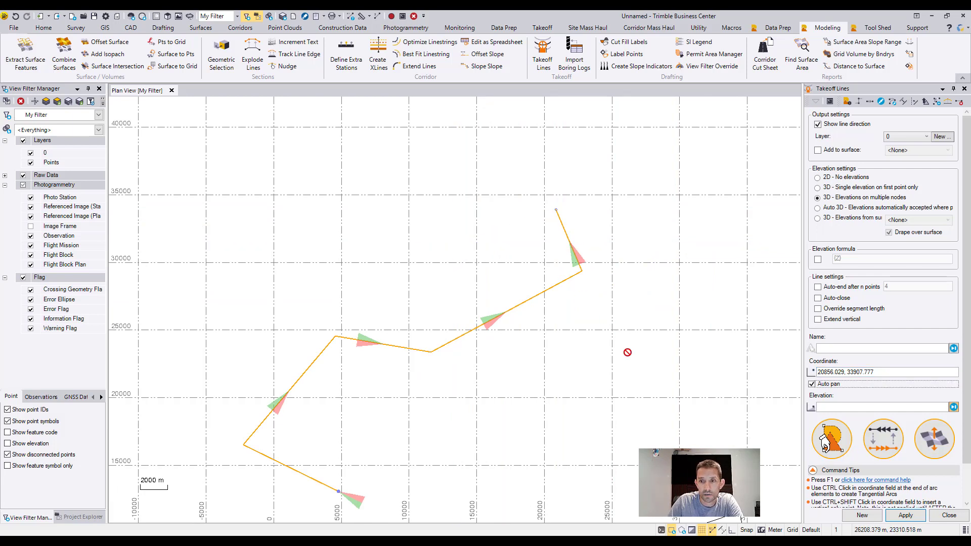
pyautogui.press('Tab')
pyautogui.write('120')
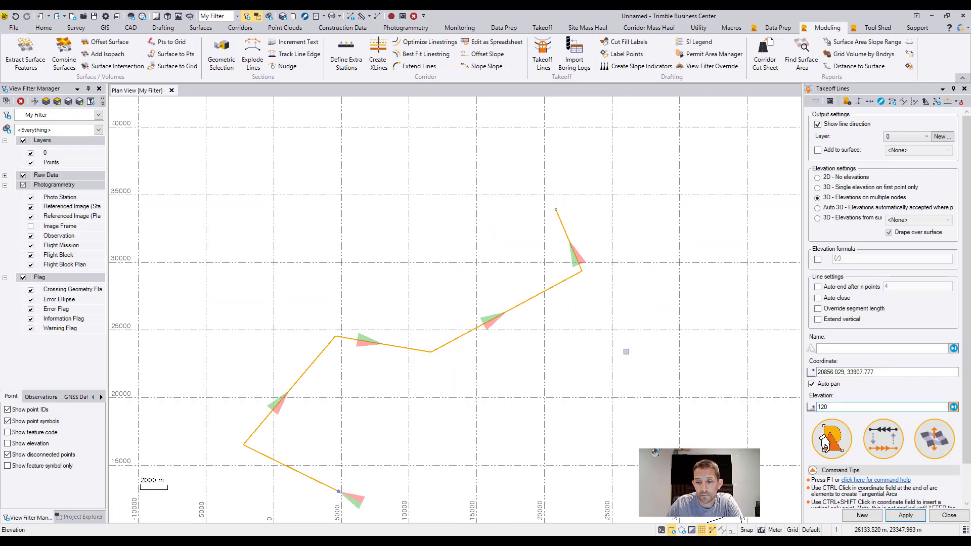
pyautogui.press('Return')
pyautogui.click(948, 515)
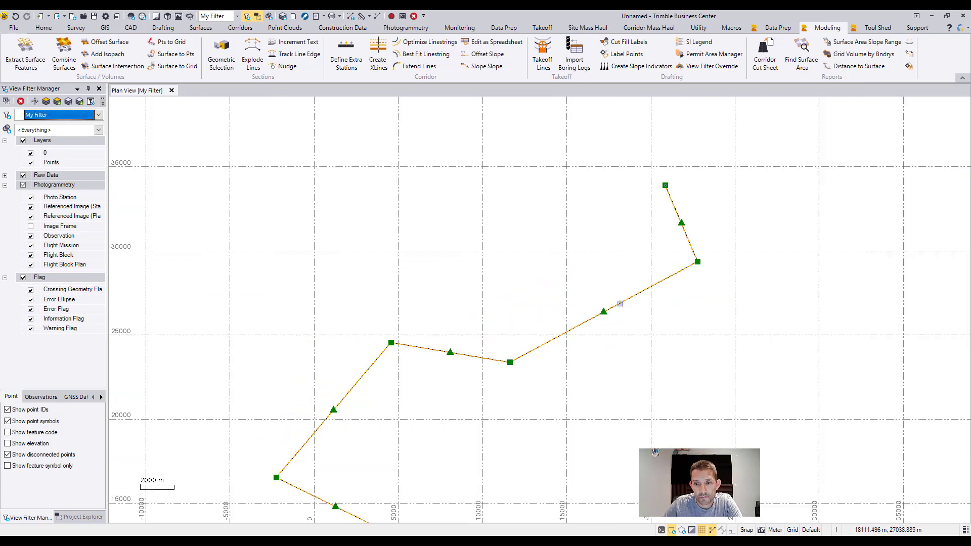
# - Open the new multi-elevation linestring in Edit Linestring and examine the elevations at its nodes
pyautogui.moveTo(693, 332); pyautogui.dragTo(679, 245, button='middle')
pyautogui.click(598, 302)
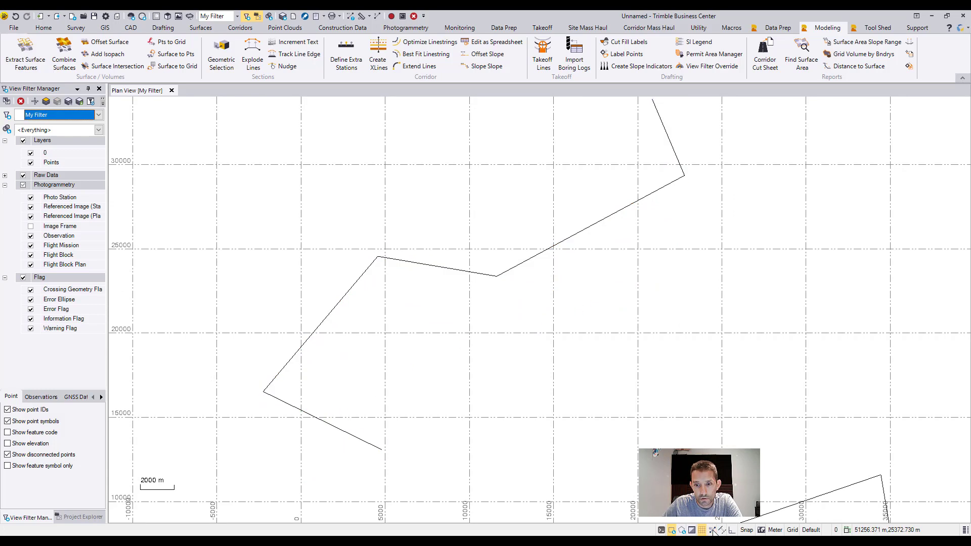
pyautogui.scroll(-3, 659, 372)
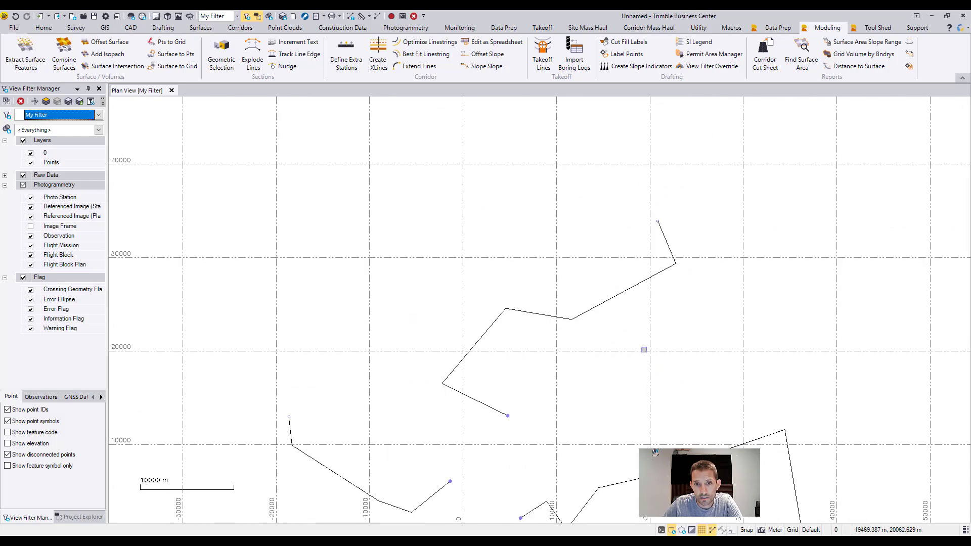
pyautogui.moveTo(643, 350); pyautogui.dragTo(602, 303, button='middle')
pyautogui.scroll(-1, 602, 304)
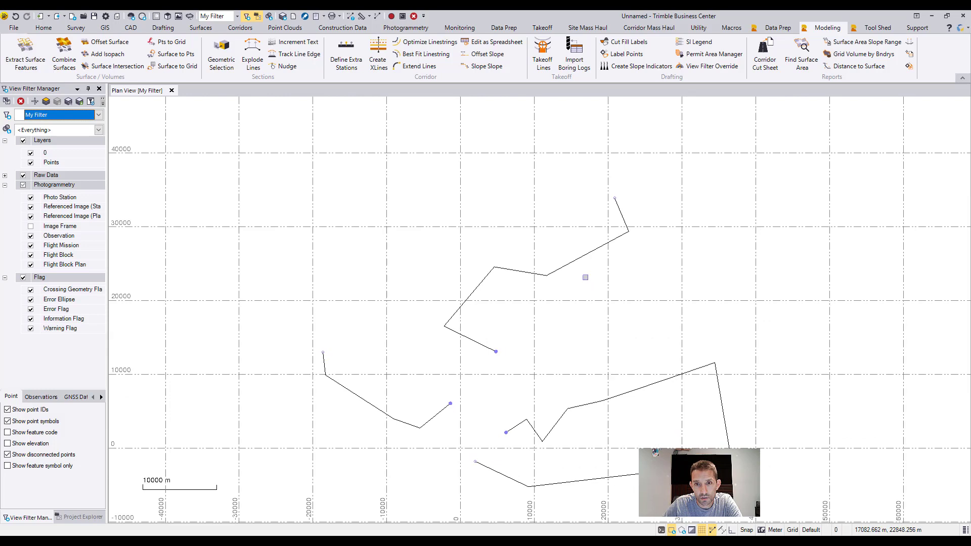
pyautogui.click(577, 262)
pyautogui.rightClick(575, 263)
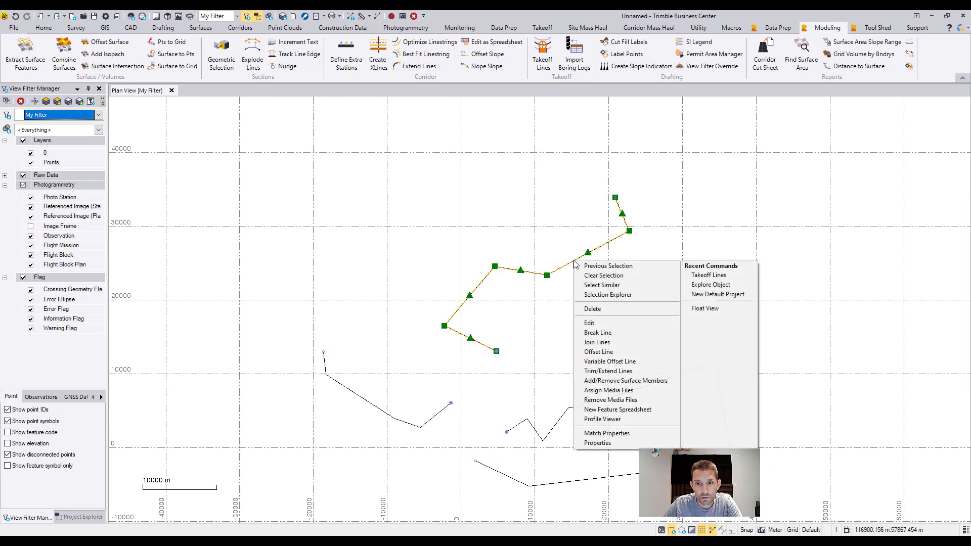
pyautogui.click(589, 322)
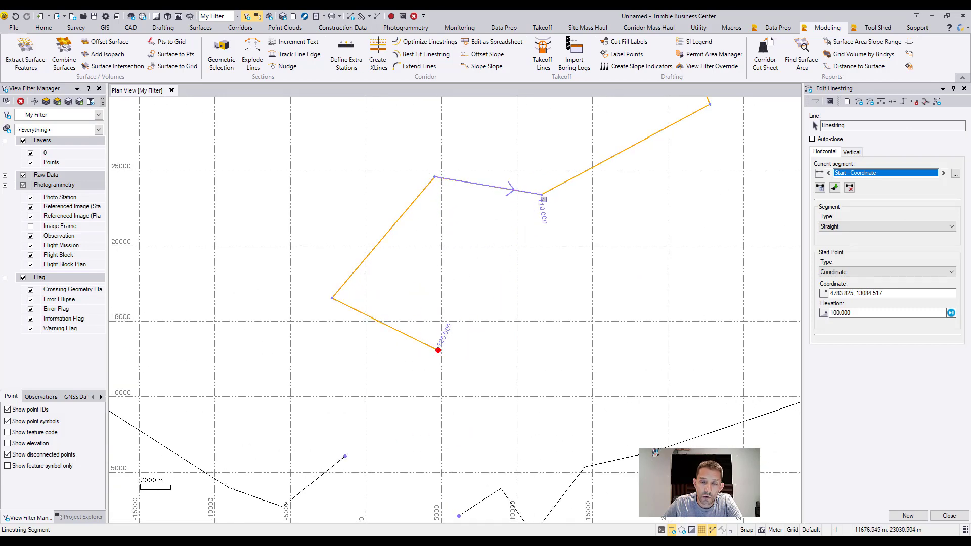
pyautogui.scroll(-3, 531, 195)
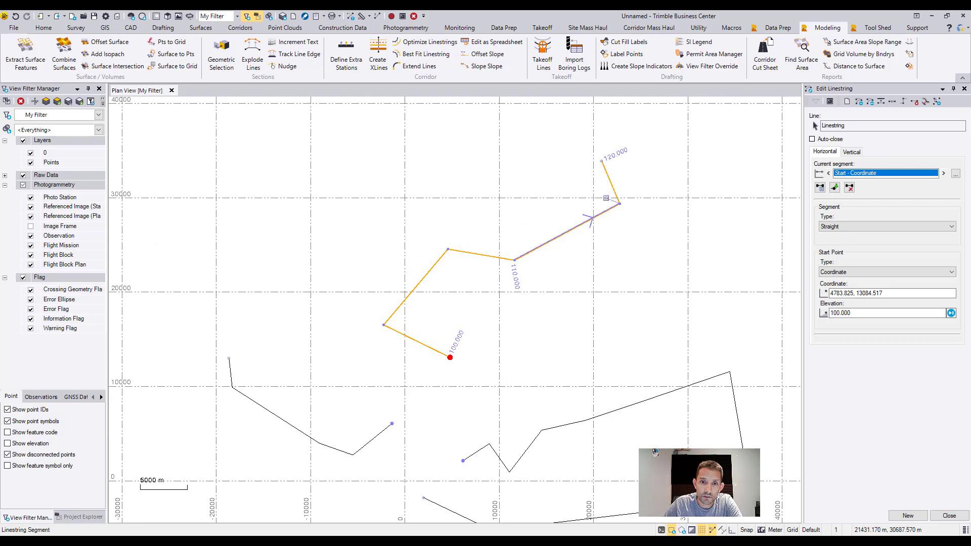
# - Switch Edit Linestring to the single-elevation 3D line to compare its node elevations, and close the editor
pyautogui.click(856, 126)
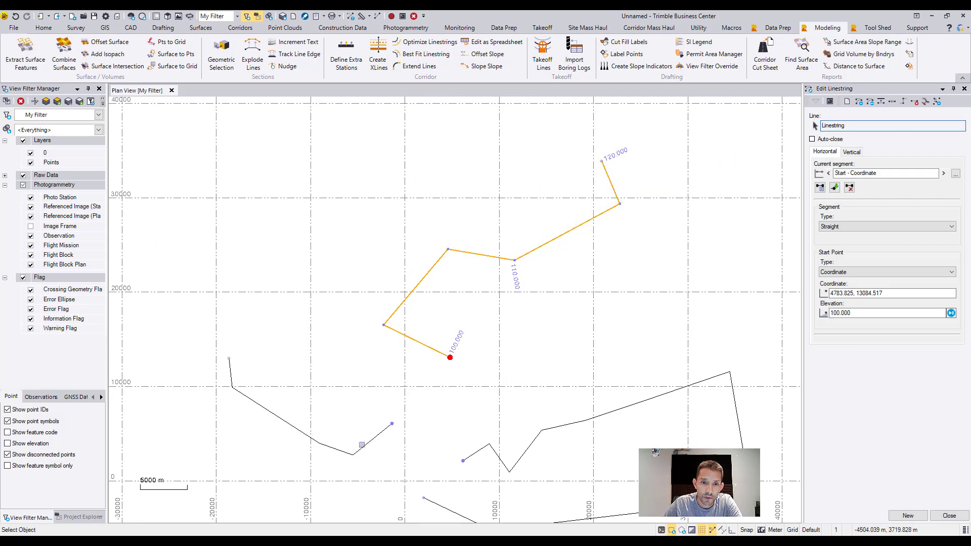
pyautogui.click(372, 439)
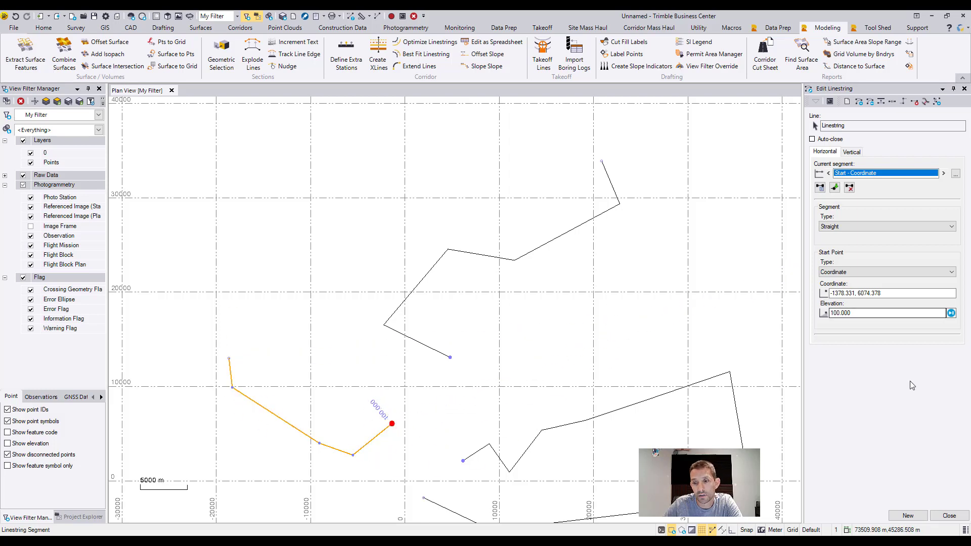
pyautogui.click(949, 516)
pyautogui.click(601, 137)
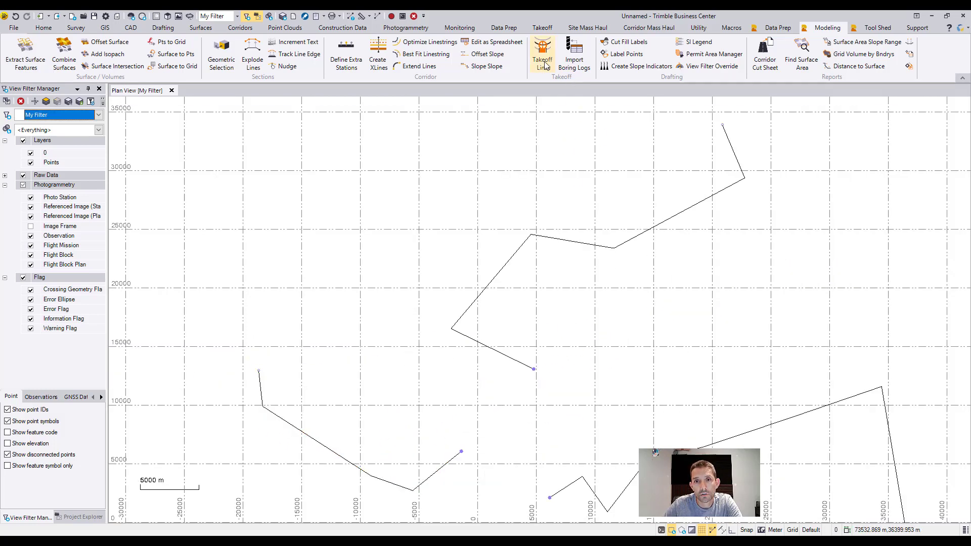
# - Reopen Takeoff Lines in a wider pane and choose Auto 3D - Elevations automatically accepted where present
pyautogui.click(541, 61)
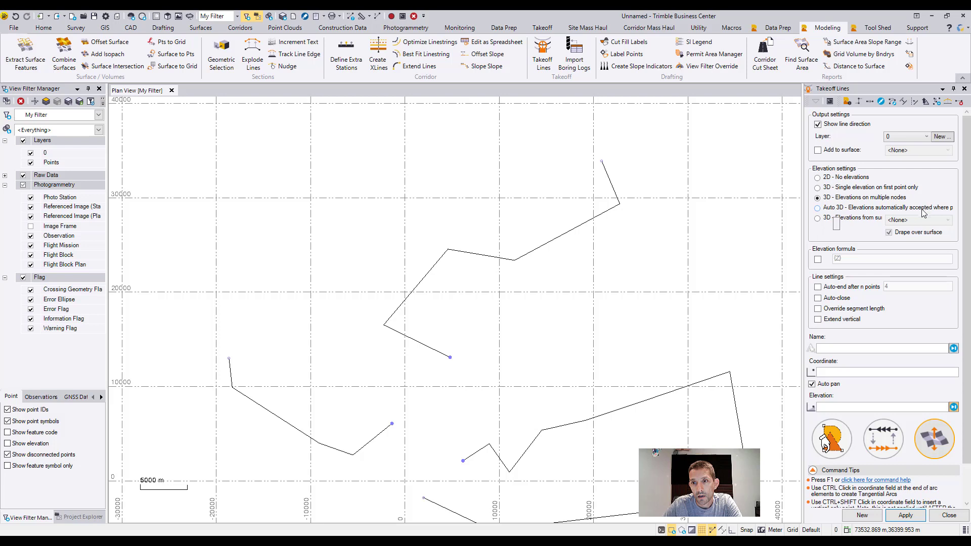
pyautogui.moveTo(705, 214); pyautogui.dragTo(705, 214)
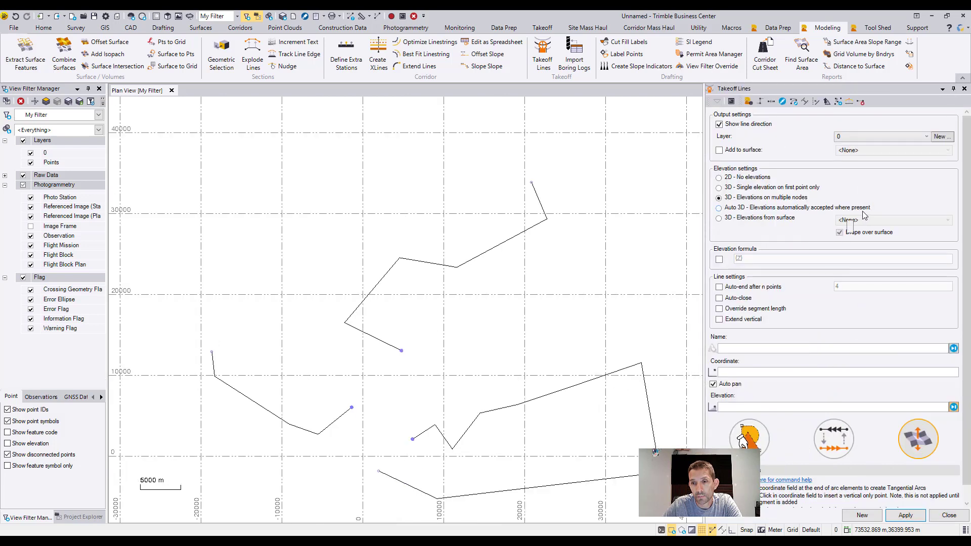
pyautogui.click(718, 207)
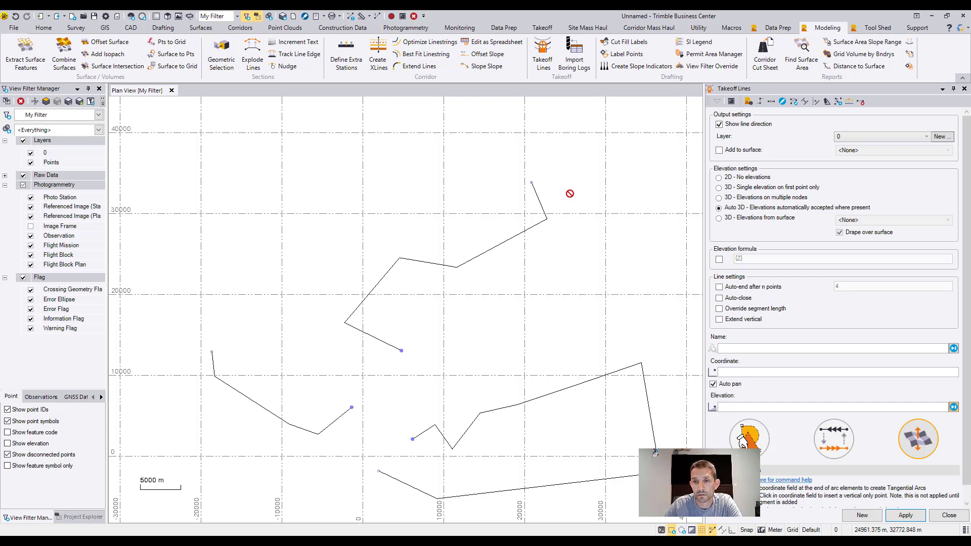
# - Choose 3D - Elevations from surface and review the available surfaces, leaving the surface at <None>
pyautogui.click(718, 219)
pyautogui.click(891, 221)
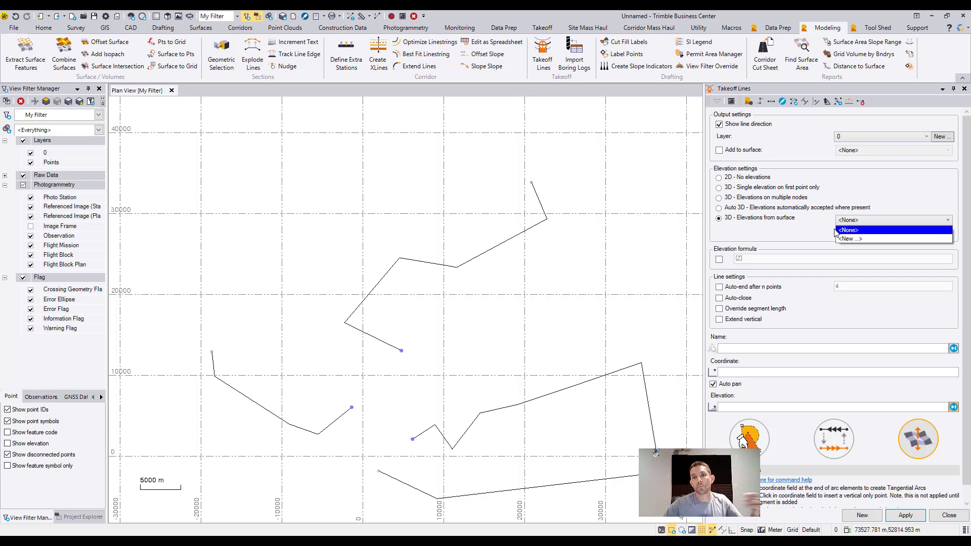
pyautogui.click(805, 233)
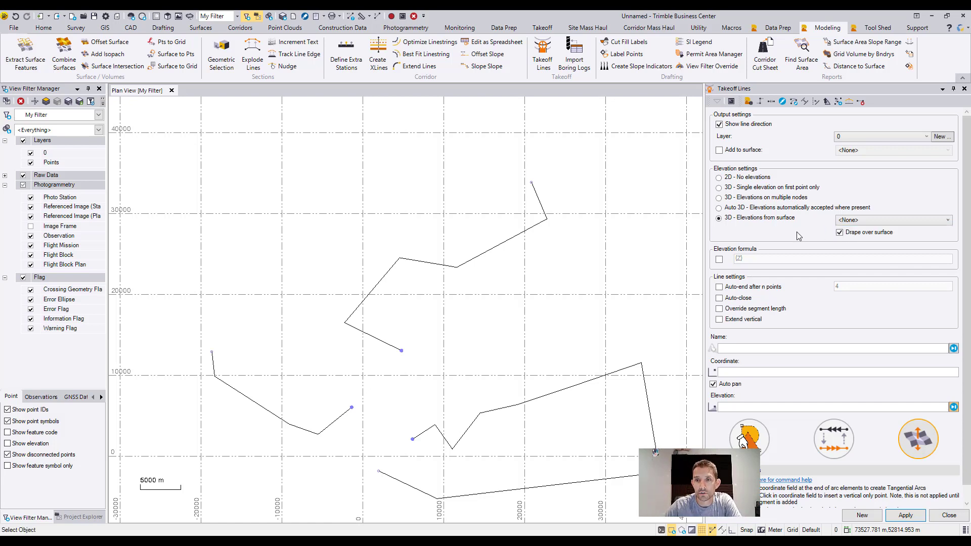
# - Choose 3D - Elevations on multiple nodes, enable the elevation formula and set it to {Z}+600
pyautogui.click(719, 259)
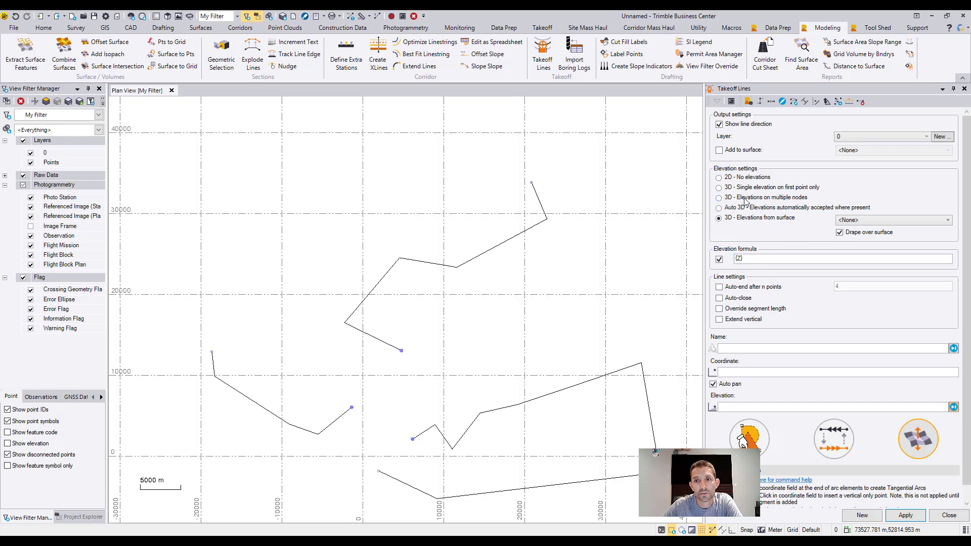
pyautogui.click(724, 198)
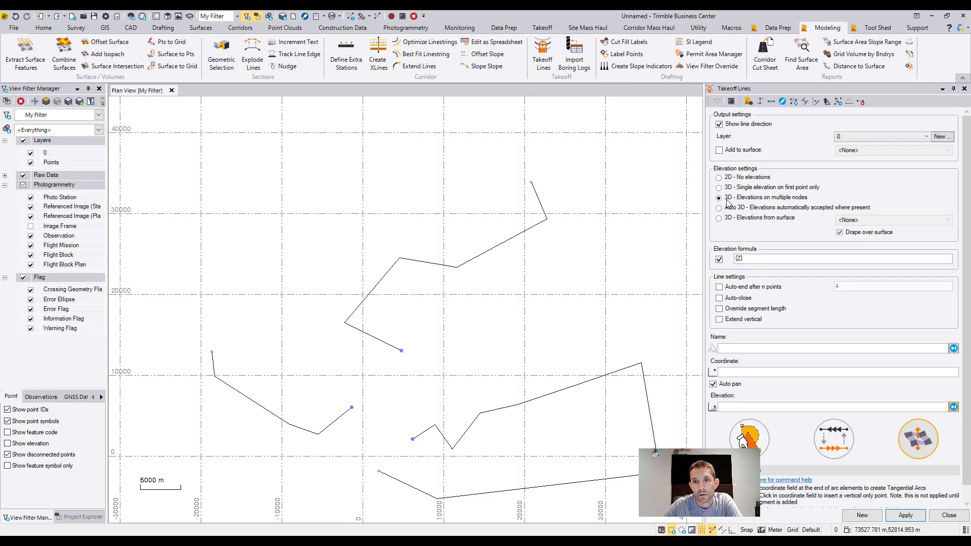
pyautogui.click(777, 260)
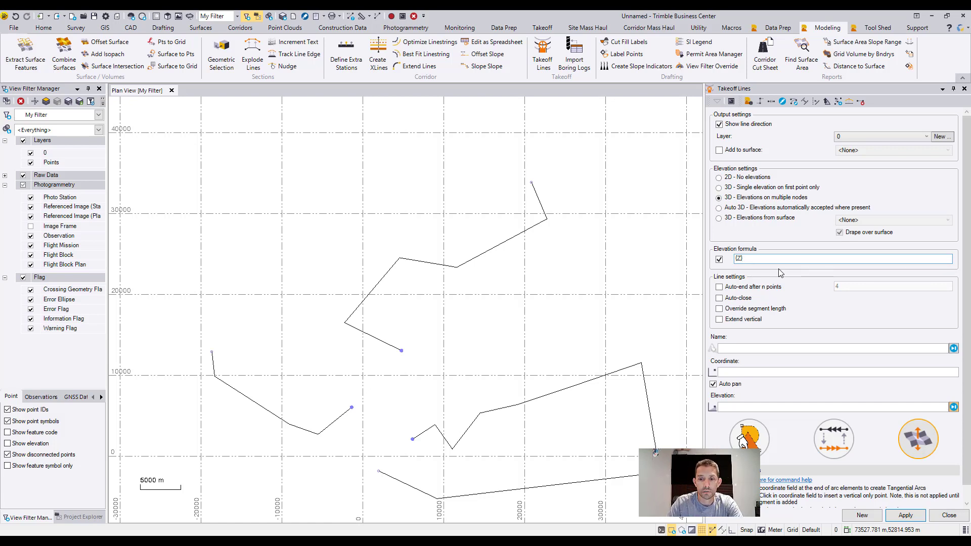
pyautogui.write('600')
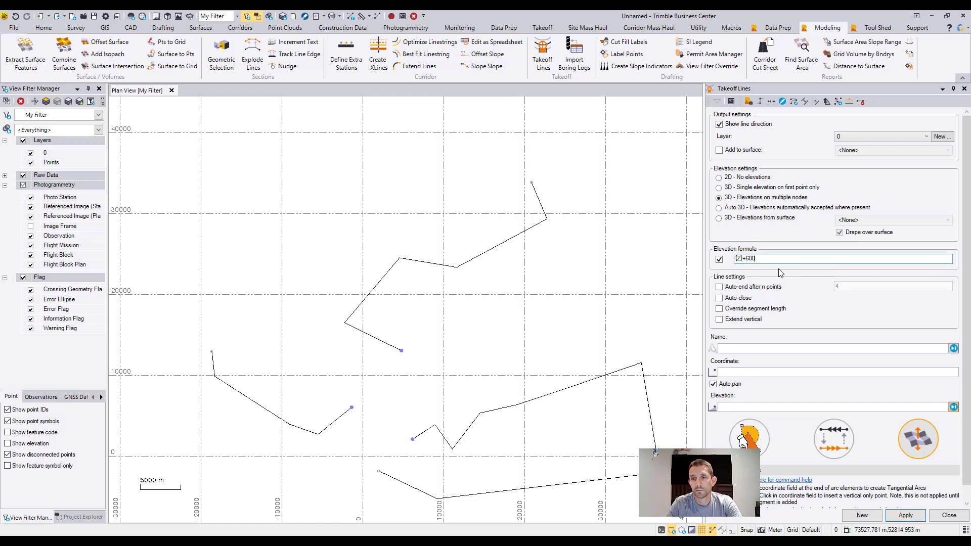
# - Start a new line above the existing linestrings at about 3166, 29640 with an entered elevation of 56.45
pyautogui.click(739, 372)
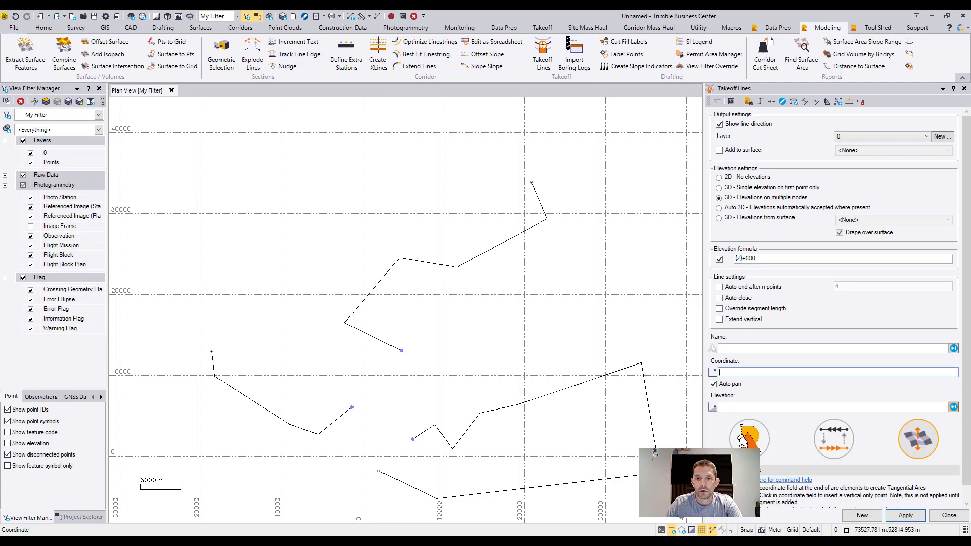
pyautogui.click(388, 215)
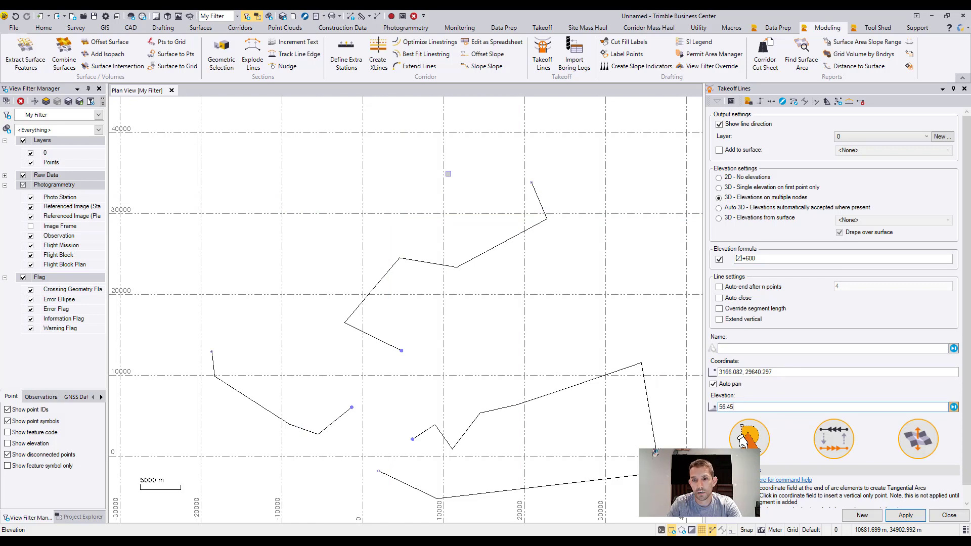
pyautogui.press('Return')
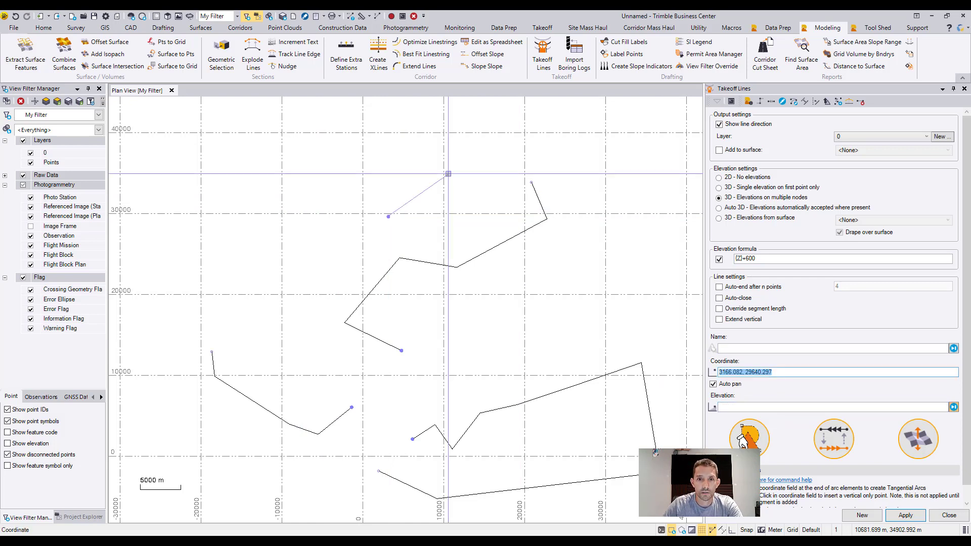
# - Add a second node at about 11746, 34715 without an elevation and a third at about 15607, 41183 with elevation 65.7
pyautogui.click(457, 175)
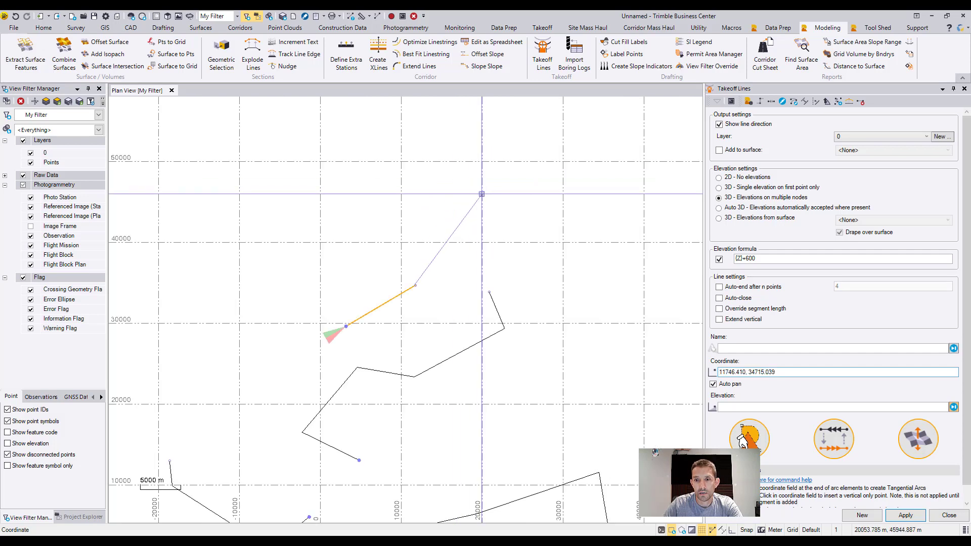
pyautogui.press('Tab')
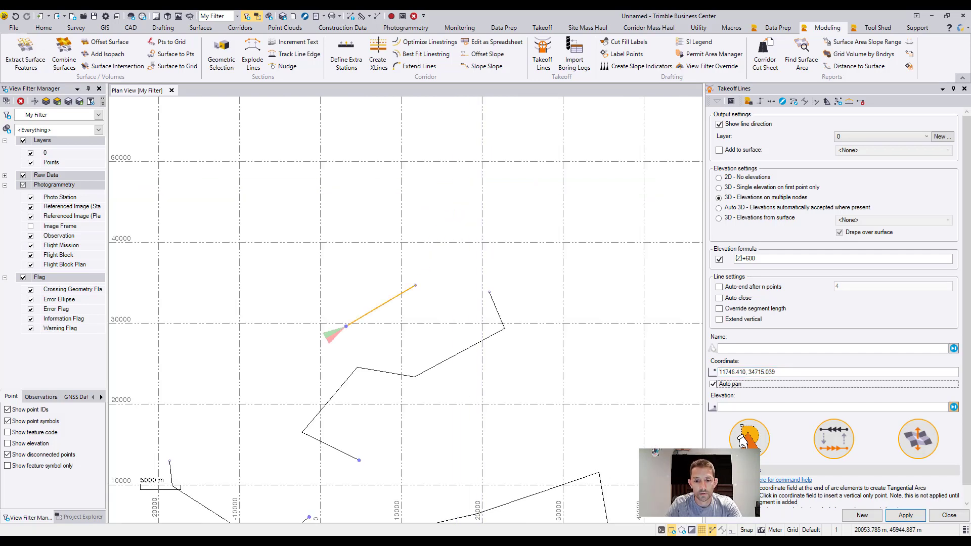
pyautogui.hotkey('shift', 'Tab')
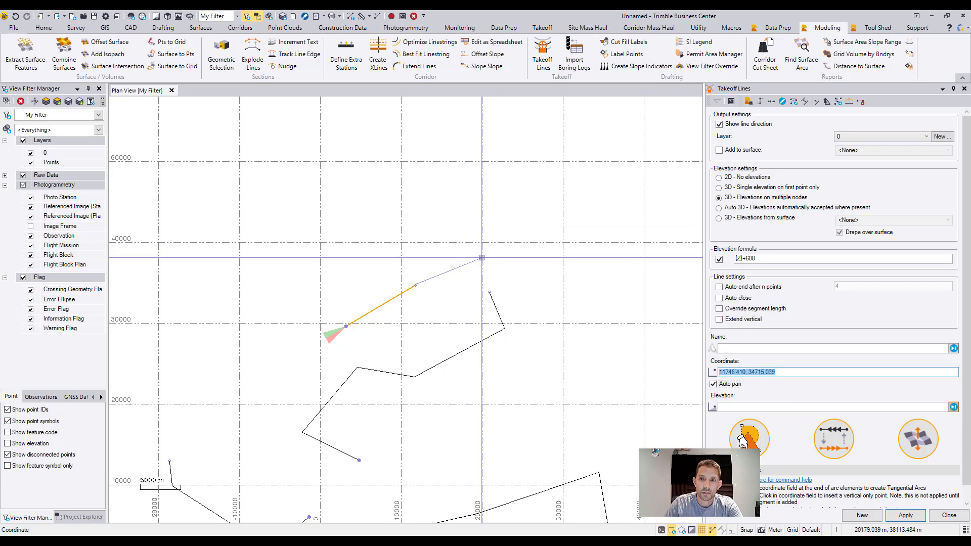
pyautogui.press('Tab')
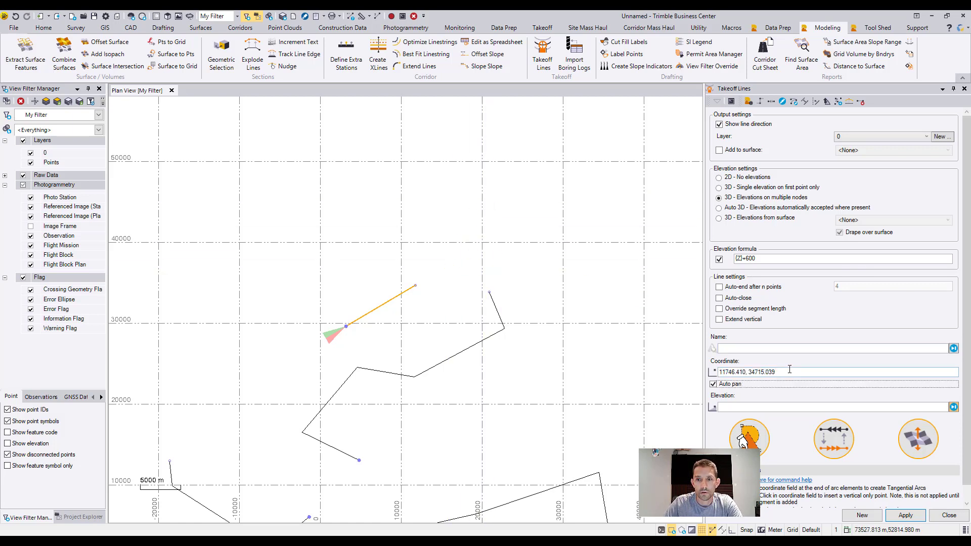
pyautogui.hotkey('shift', 'Tab')
pyautogui.click(446, 232)
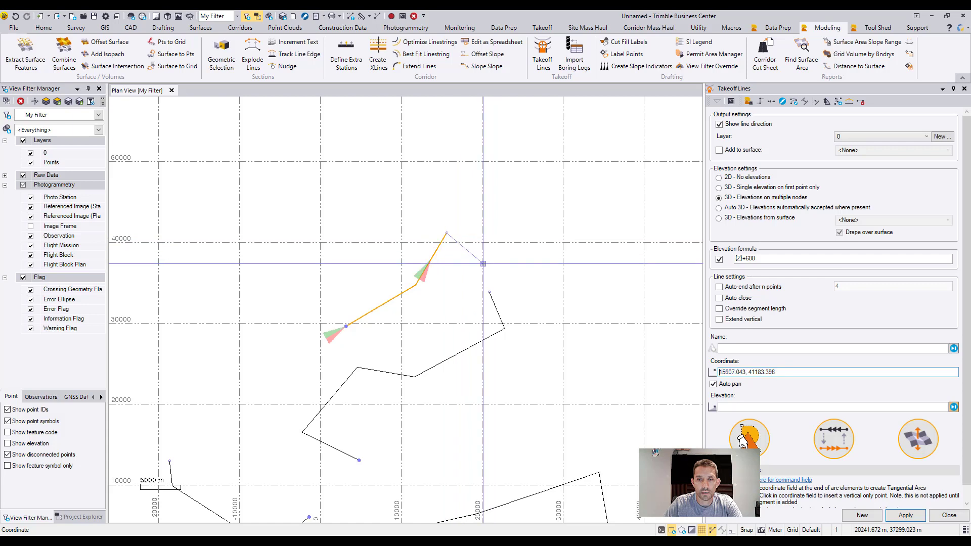
pyautogui.press('Tab')
pyautogui.press('Tab')
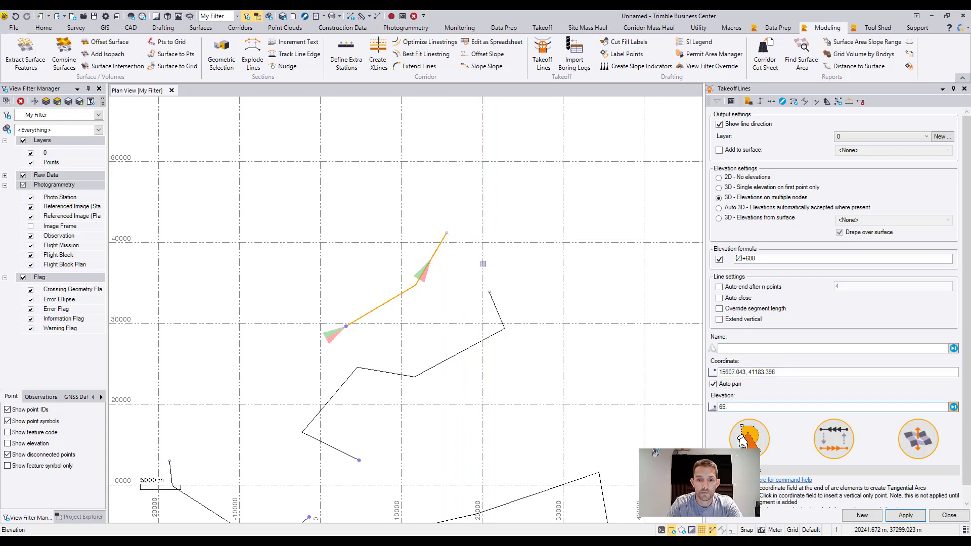
pyautogui.press('Return')
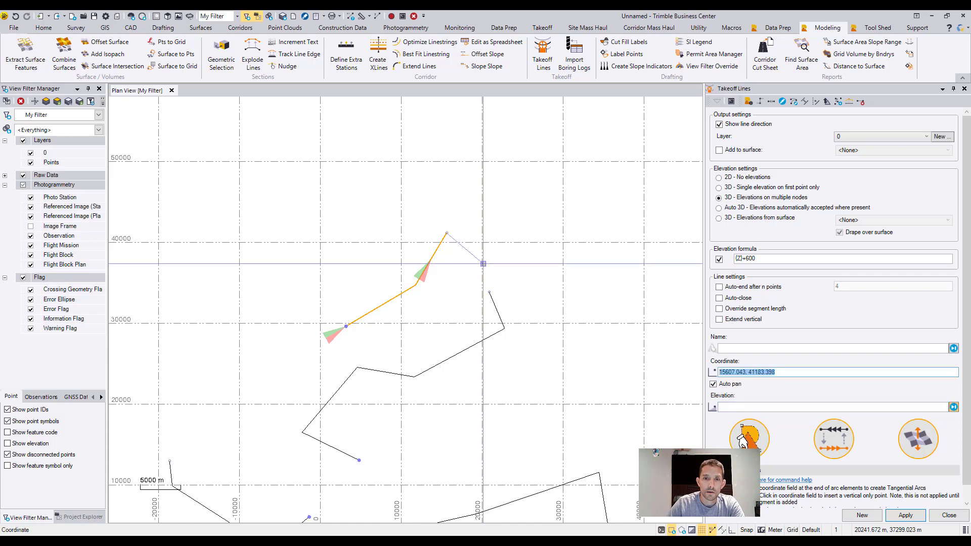
# - Open the new formula-based linestring in Edit Linestring, examine its node elevations, and close the editor
pyautogui.click(964, 90)
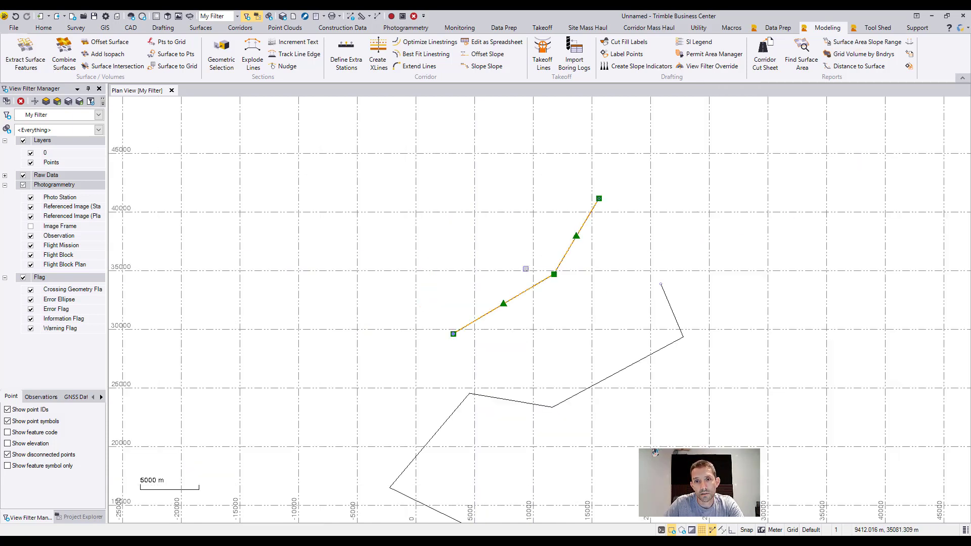
pyautogui.rightClick(626, 230)
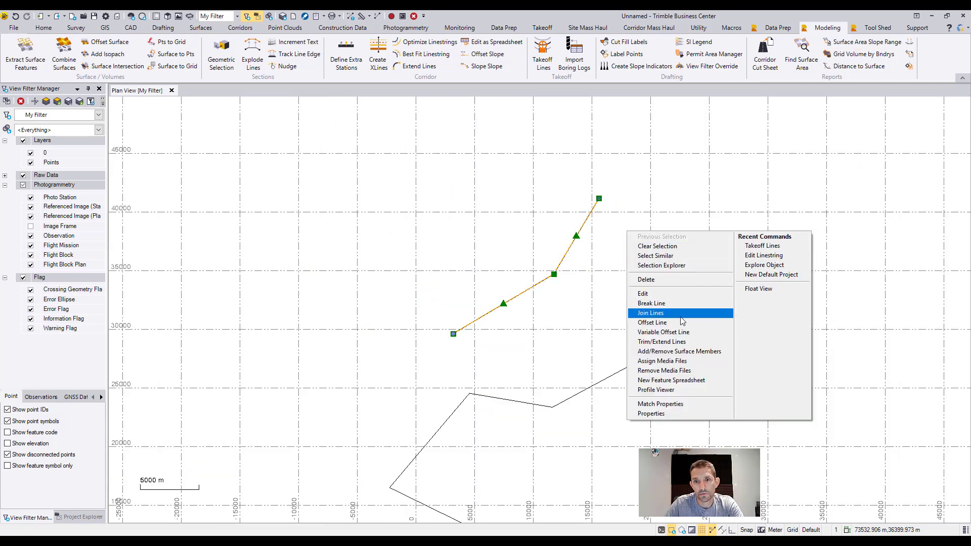
pyautogui.click(652, 291)
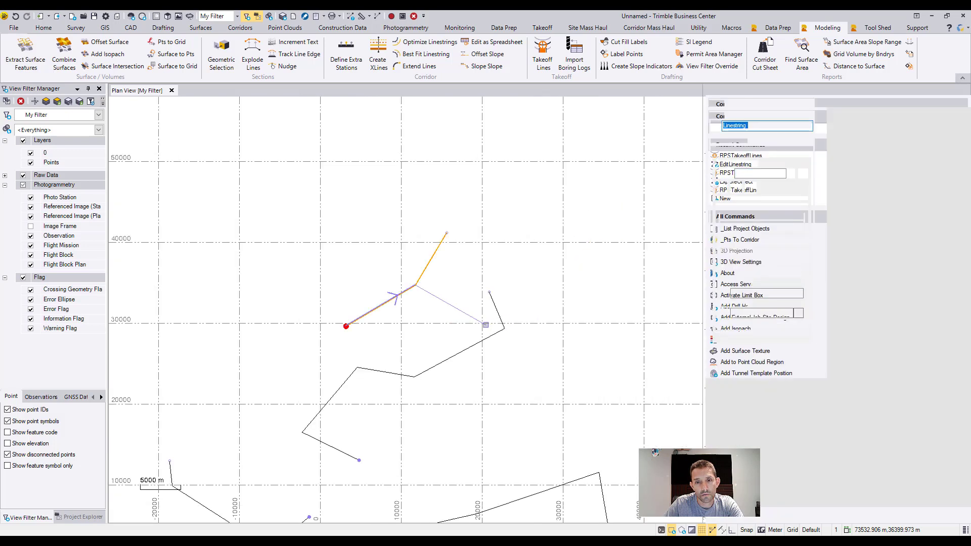
pyautogui.scroll(2, 365, 339)
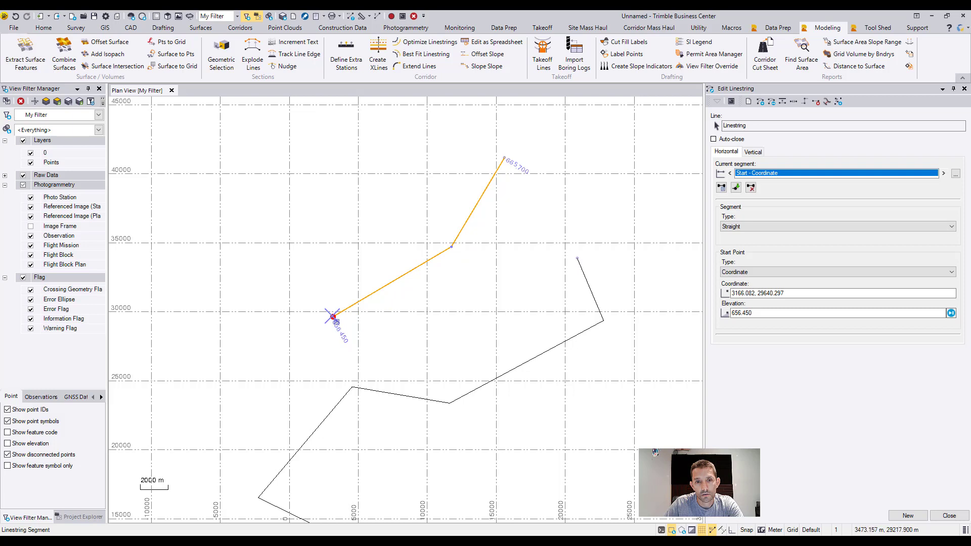
pyautogui.scroll(2, 334, 317)
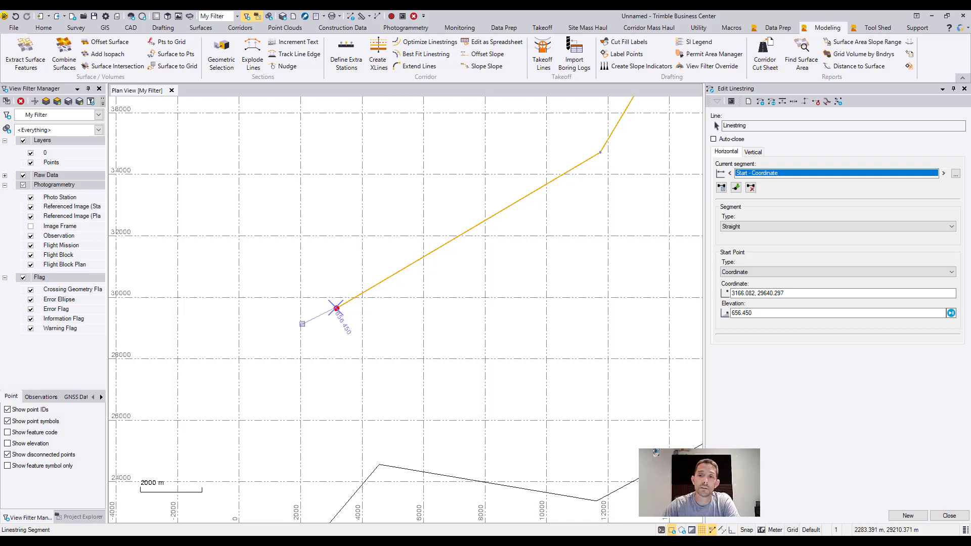
pyautogui.click(963, 88)
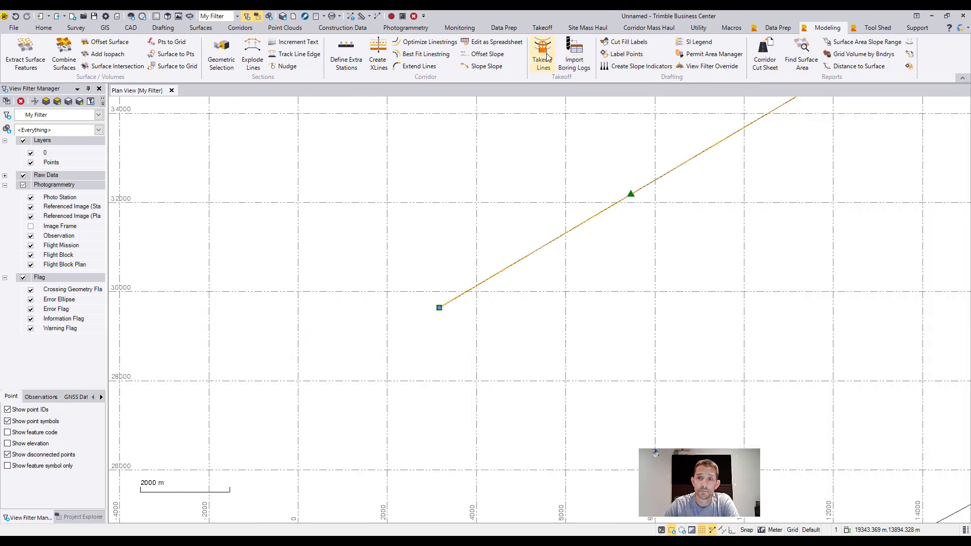
# - Reopen Takeoff Lines, set the elevation mode to 2D - No elevations, and get a new line ready for its first coordinate
pyautogui.click(543, 57)
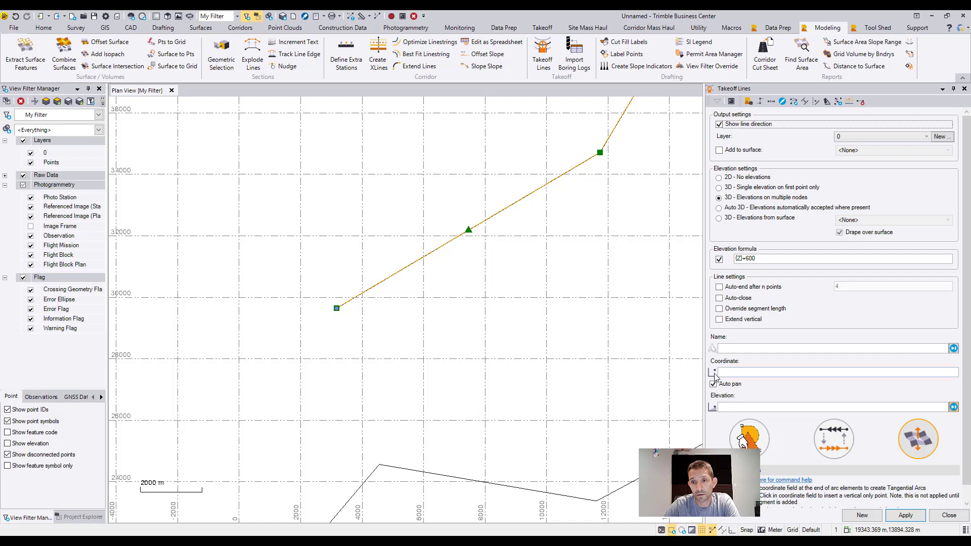
pyautogui.scroll(-1, 803, 373)
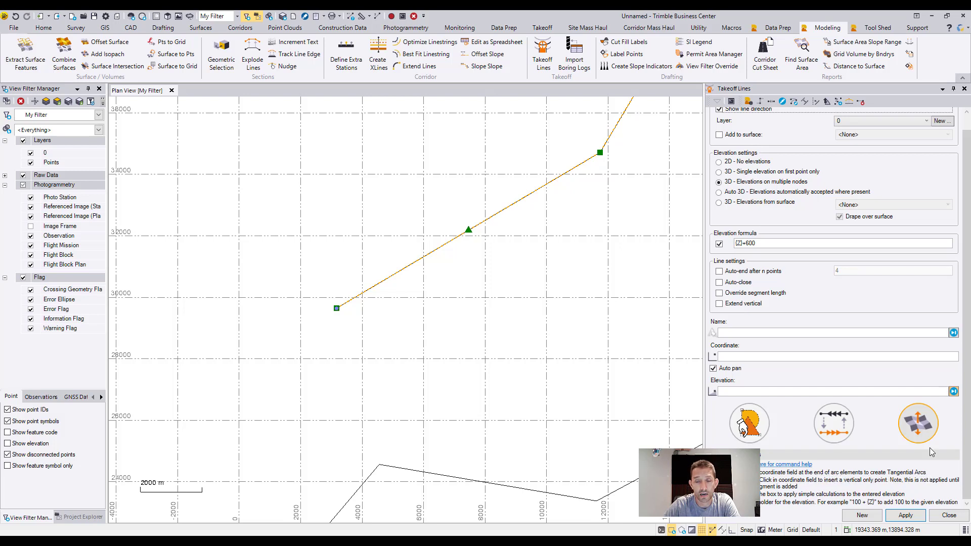
pyautogui.click(733, 357)
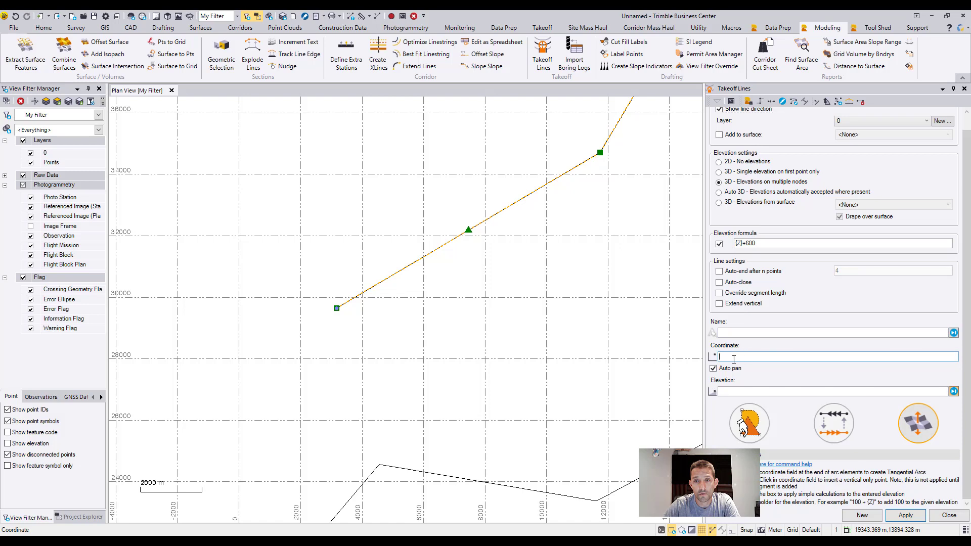
pyautogui.click(729, 172)
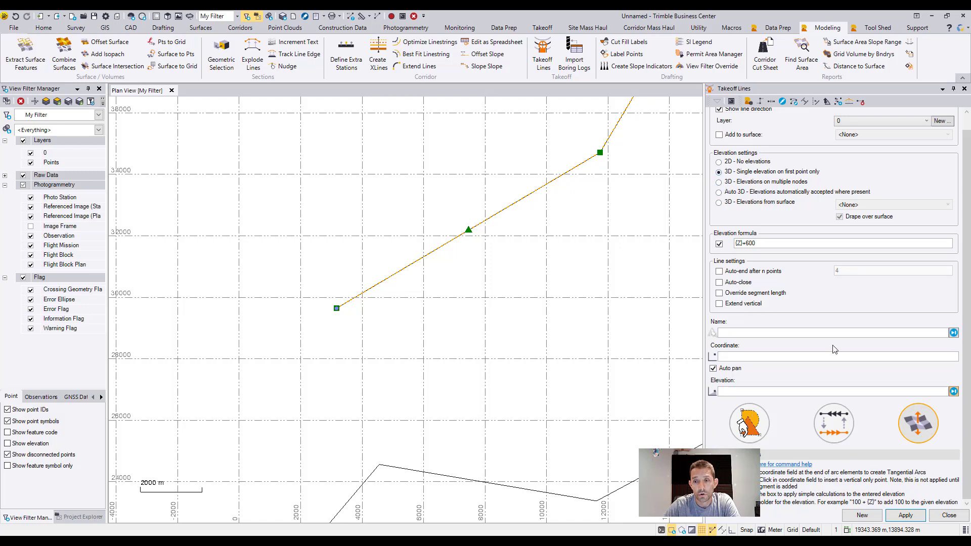
pyautogui.click(748, 163)
pyautogui.click(862, 515)
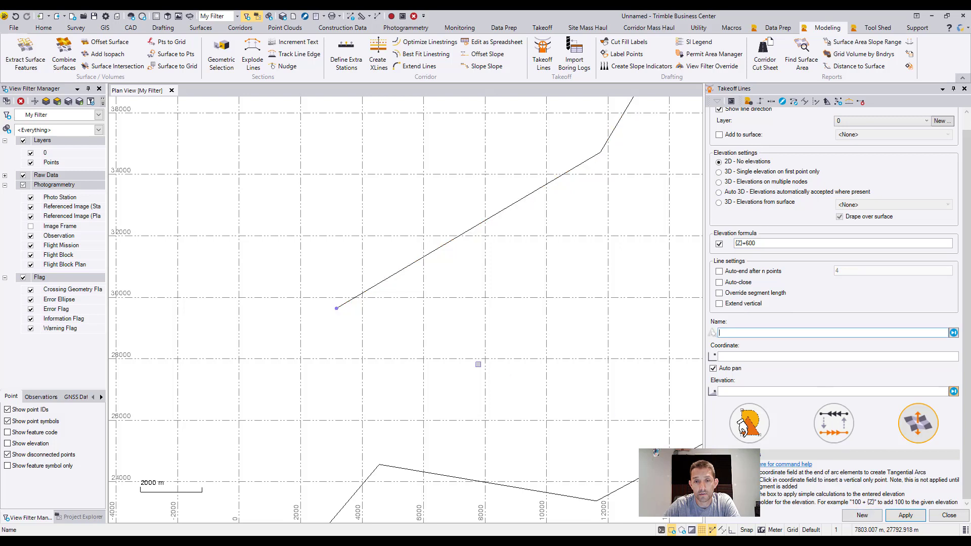
pyautogui.click(733, 355)
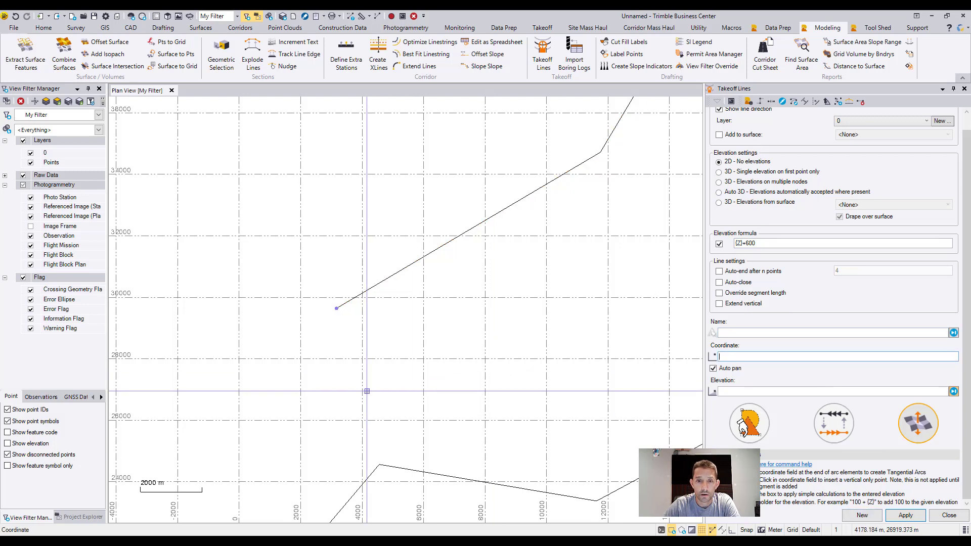
# - Draw three straight 2D segments heading northeast below the formula line, from about 4178, 26919 to about 11790, 31798
pyautogui.click(367, 391)
pyautogui.click(484, 358)
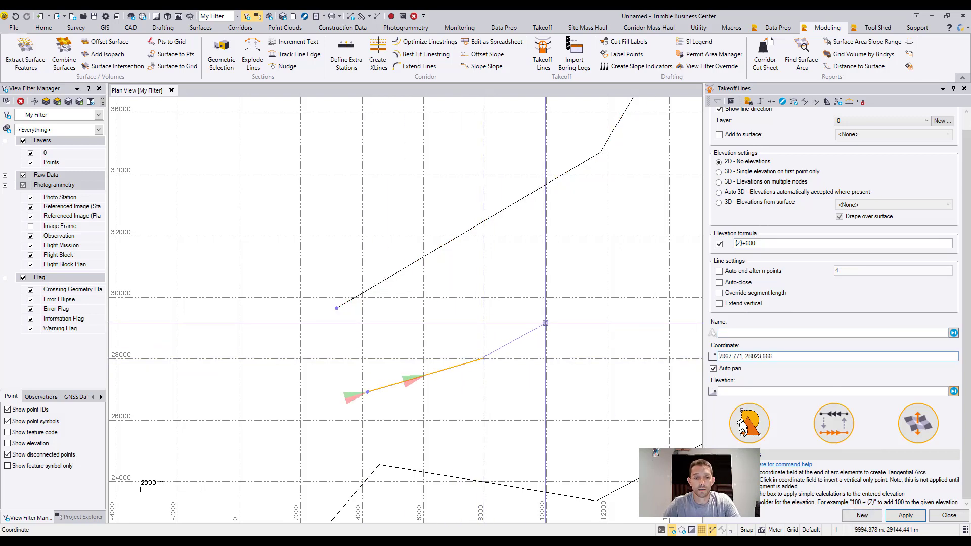
pyautogui.click(566, 304)
pyautogui.click(602, 243)
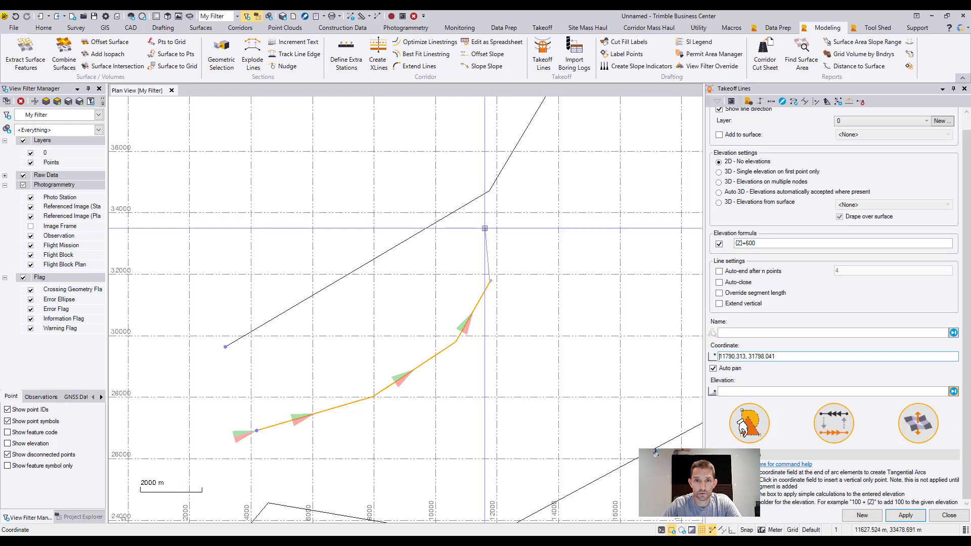
# - Continue the 2D line northwest across the formula line, curving it west through an arc to about 5036, 36517
pyautogui.click(468, 224)
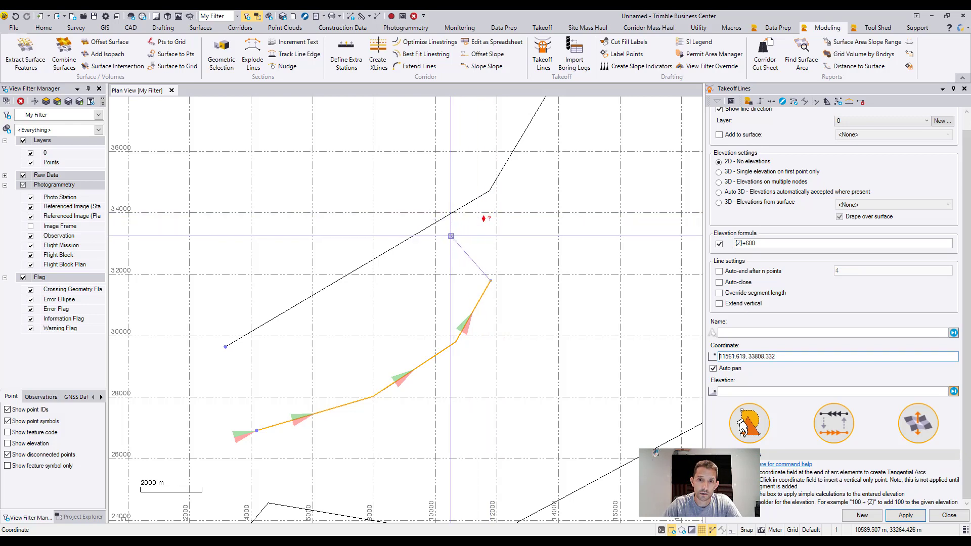
pyautogui.click(415, 173)
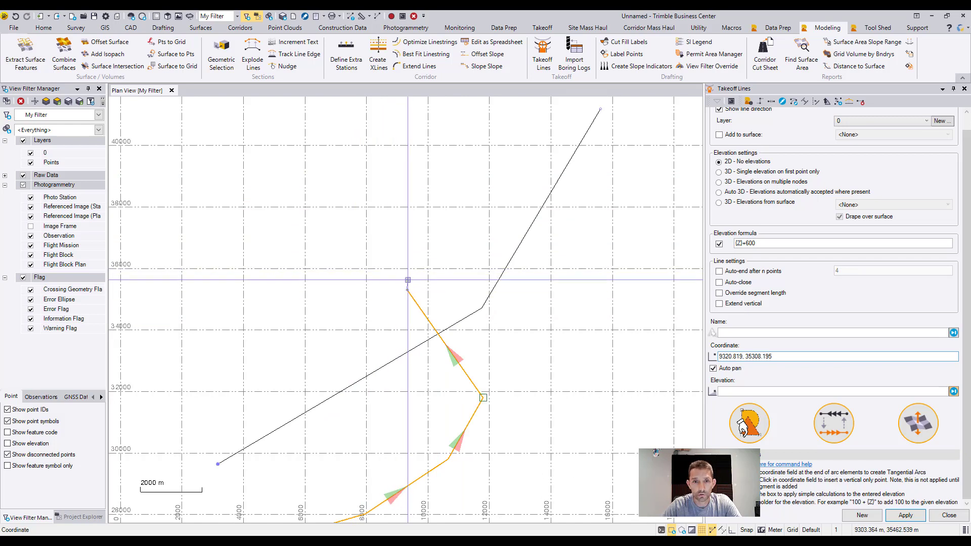
pyautogui.click(344, 251)
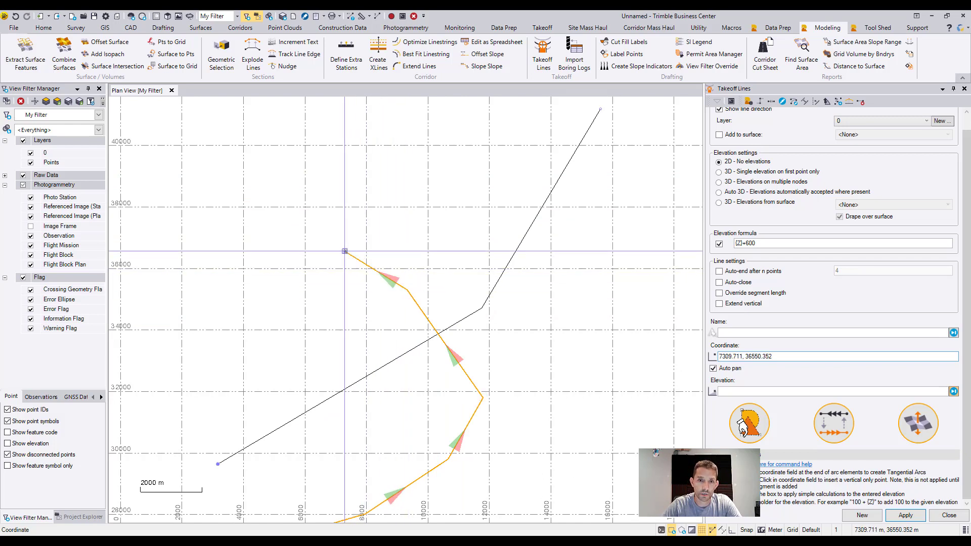
pyautogui.click(274, 252)
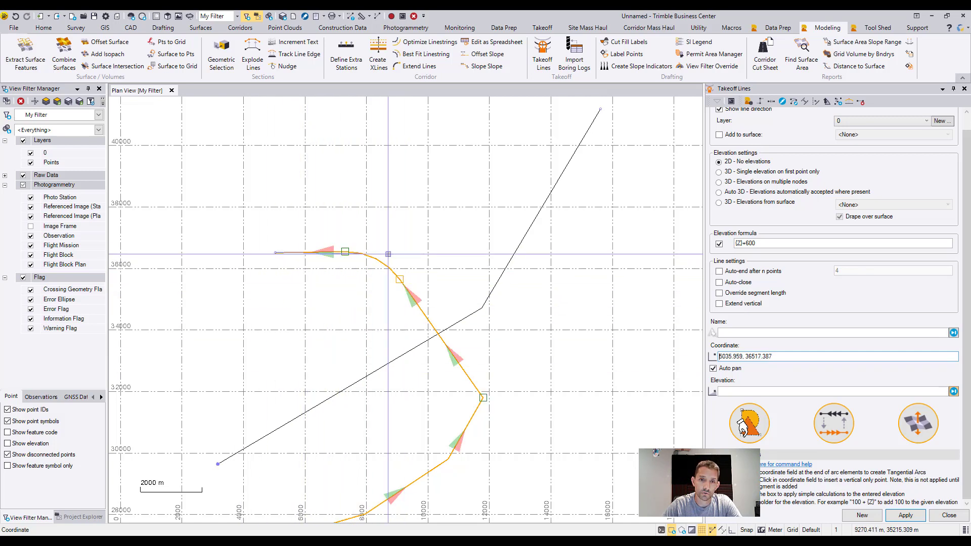
# - Extend the 2D line with two straight segments turning back northeast, followed by an arc curving it into an eastward segment
pyautogui.click(219, 234)
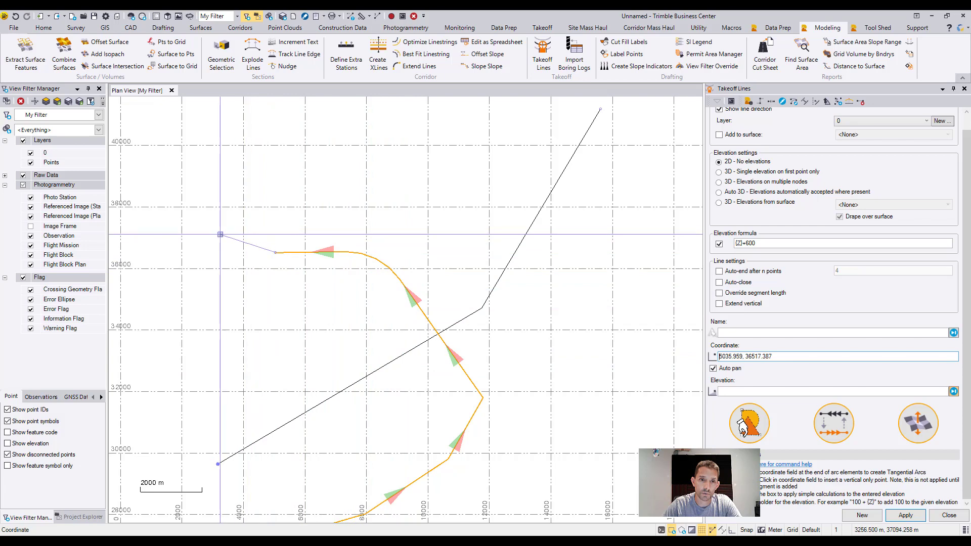
pyautogui.click(255, 169)
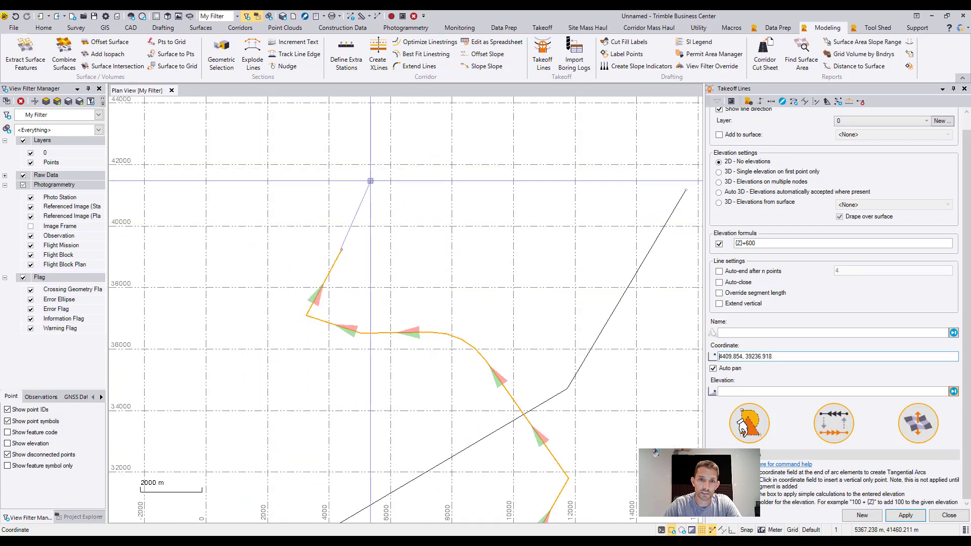
pyautogui.click(410, 215)
pyautogui.click(495, 214)
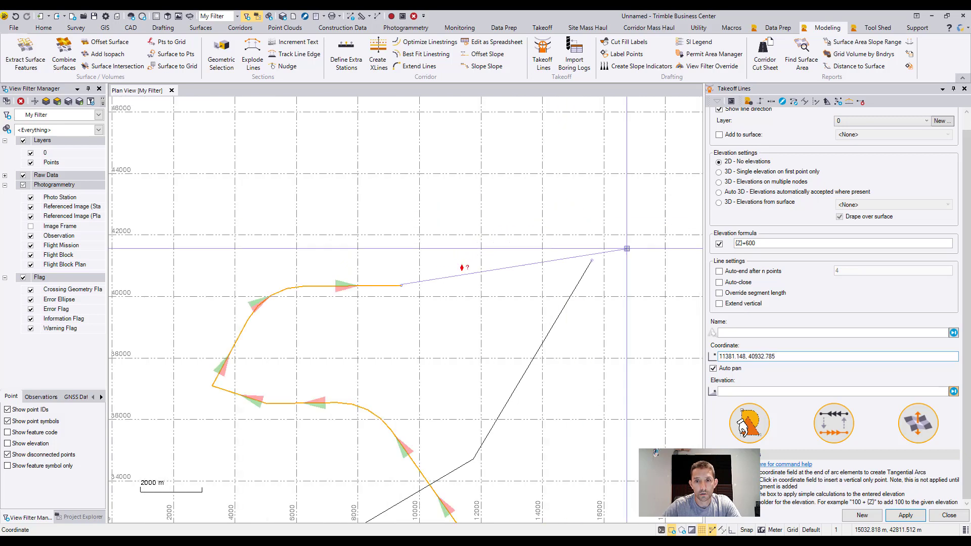
# - Add two vertical-only points at elevation 400 near 11381, 40933 and 11655, 41608, and end the 2D line's straight segment at about 14802, 43454
pyautogui.click(739, 390)
pyautogui.write('4')
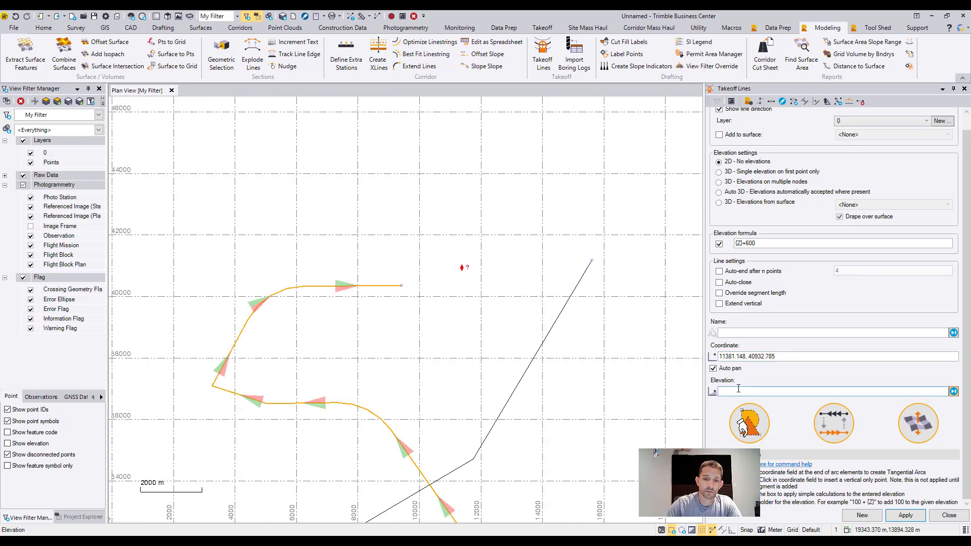
pyautogui.write('00')
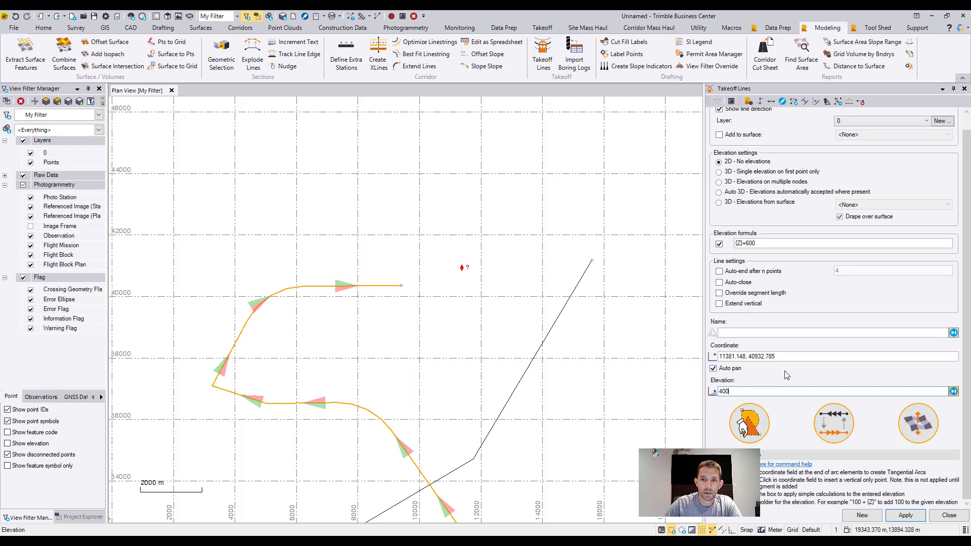
pyautogui.press('Return')
pyautogui.keyDown('ctrl'); pyautogui.click(470, 247); pyautogui.keyUp('ctrl')
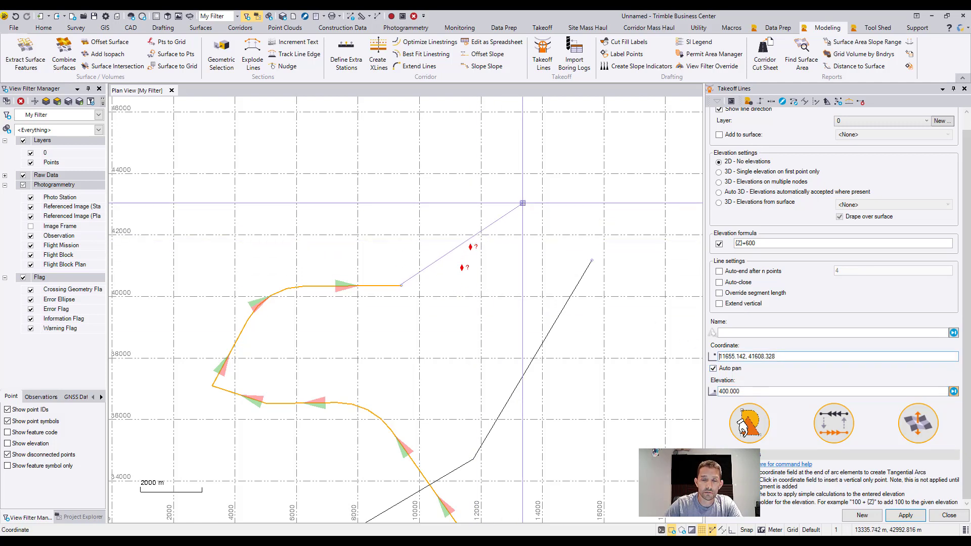
pyautogui.click(566, 189)
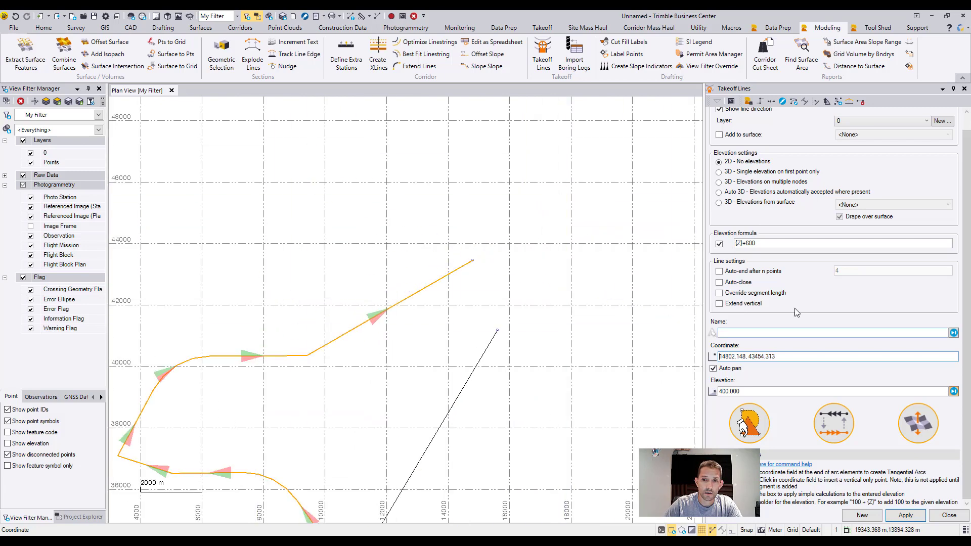
# - Close Takeoff Lines, open the 2D line in Edit Linestring to examine its vertical points, and close the editor
pyautogui.click(963, 88)
pyautogui.rightClick(539, 221)
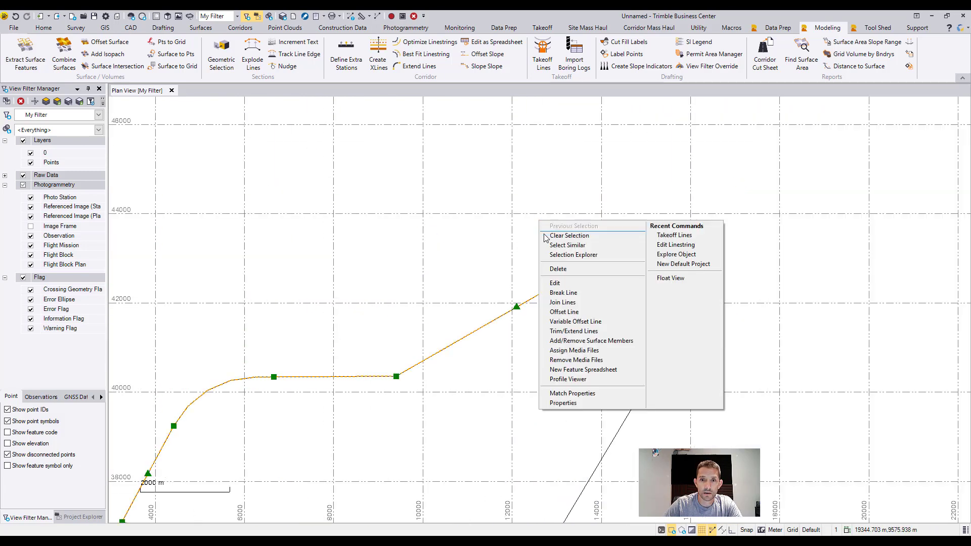
pyautogui.click(575, 283)
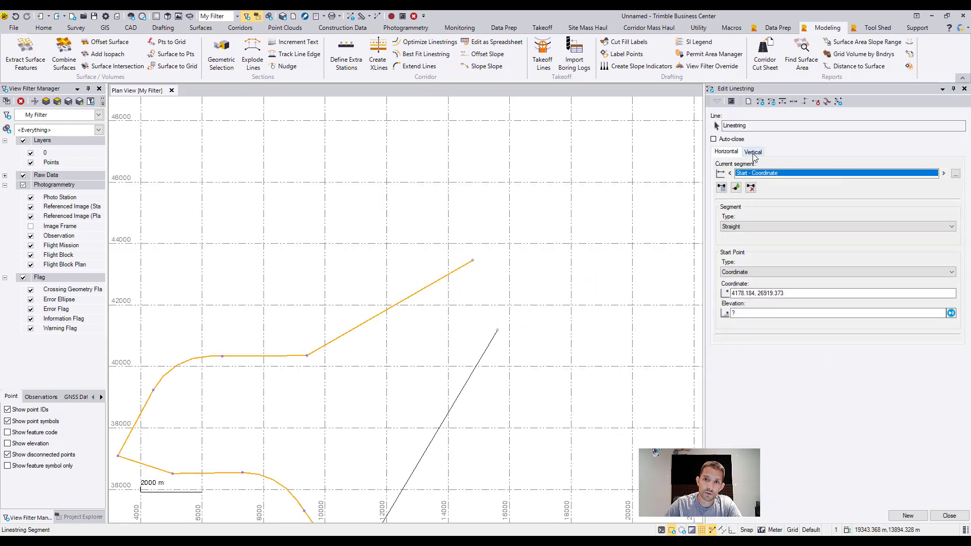
pyautogui.click(754, 153)
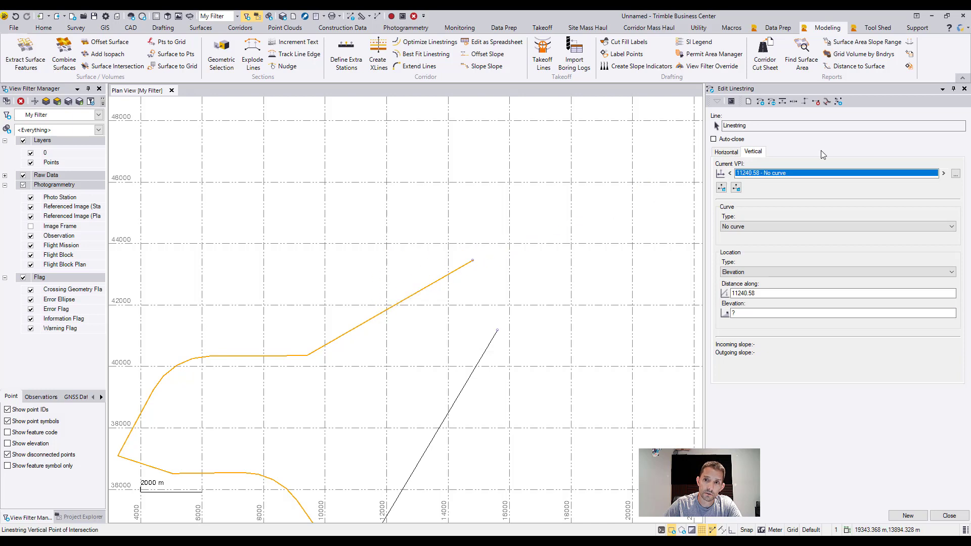
pyautogui.press('Escape')
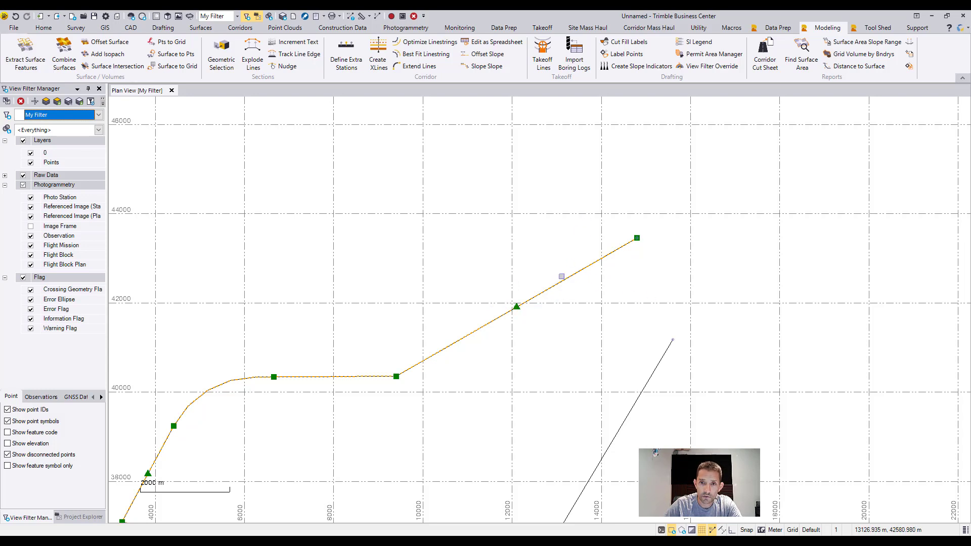
pyautogui.rightClick(560, 275)
pyautogui.click(600, 338)
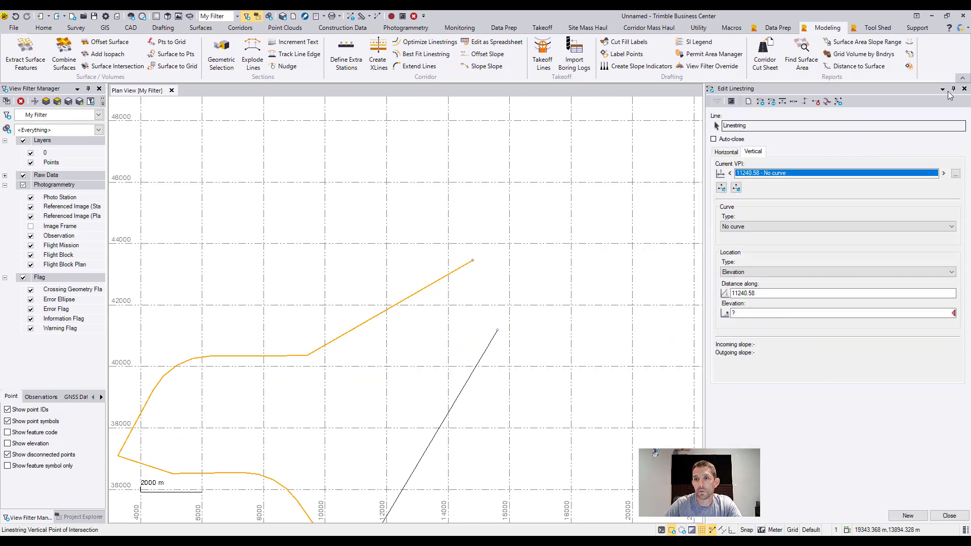
pyautogui.click(964, 89)
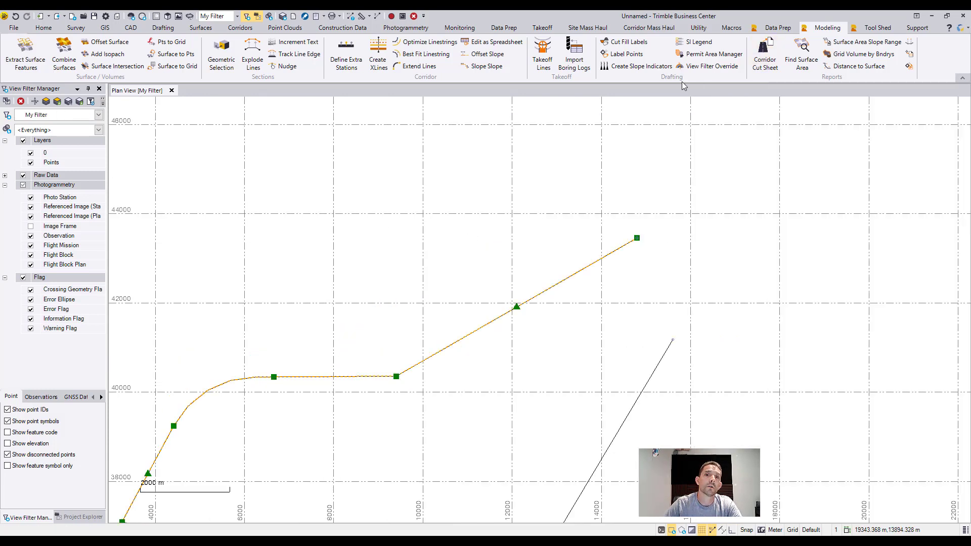
# - Reopen the Takeoff Lines command and try building the takeoff surfaces from its settings
pyautogui.click(548, 51)
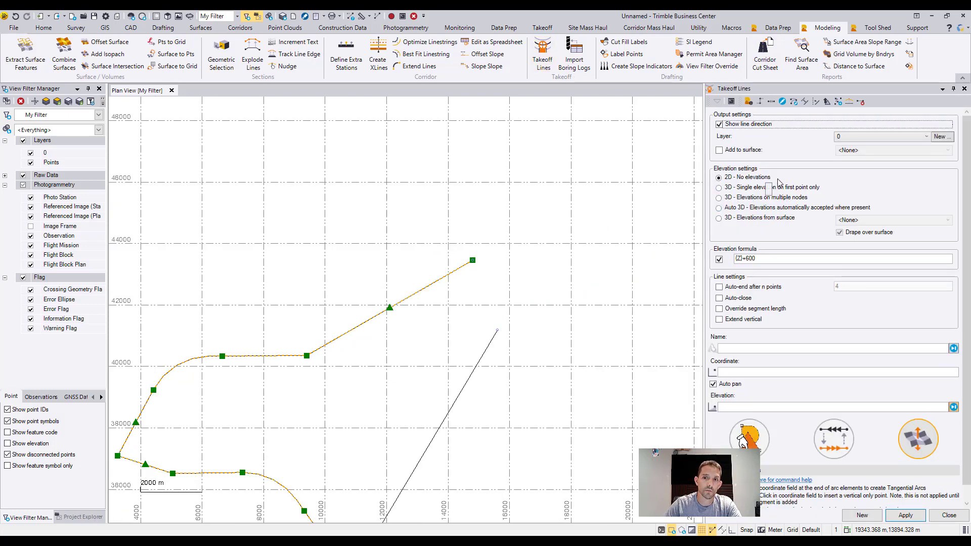
pyautogui.scroll(-1, 835, 381)
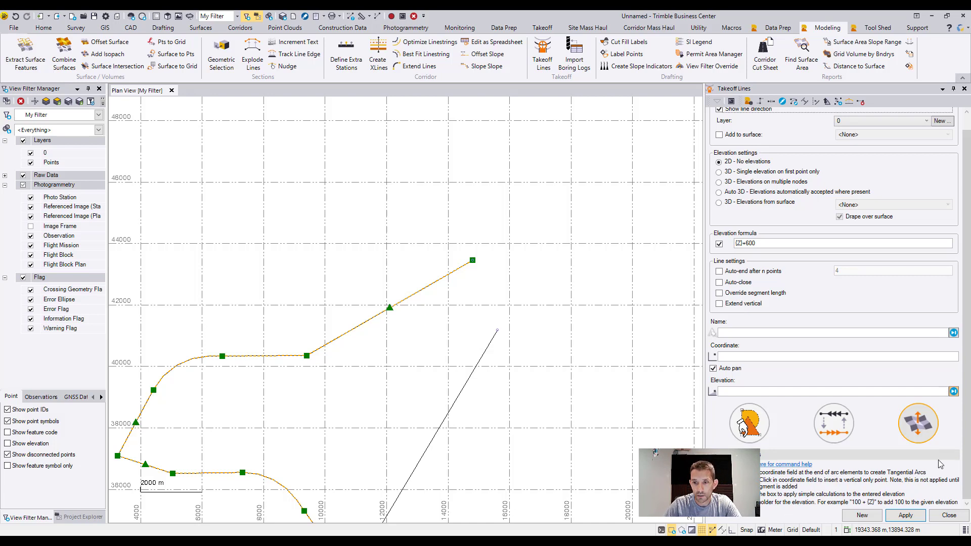
pyautogui.click(915, 437)
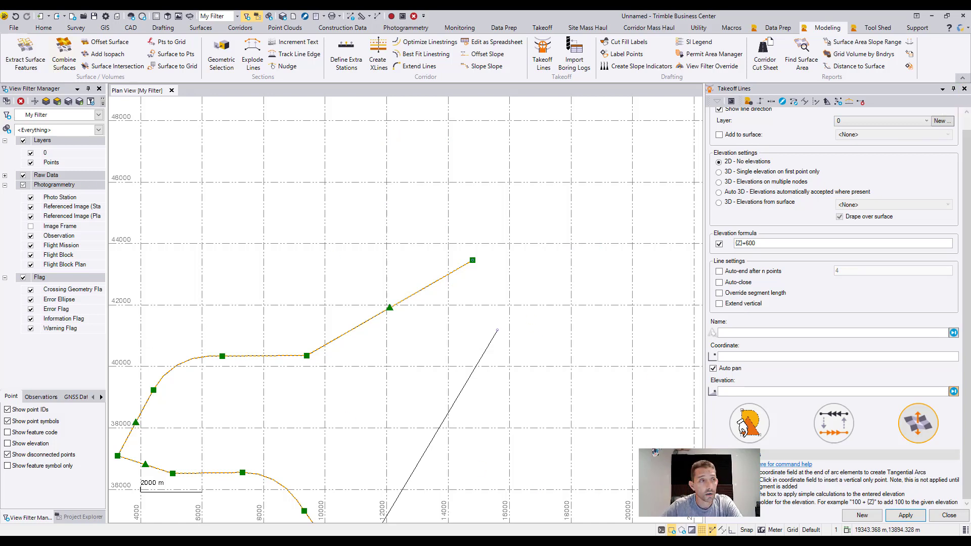
# - Switch to the browser, read the MyRockpile help page on Takeoff Lines through its grips, switch ends and build surfaces sections, and minimize it
pyautogui.moveTo(970, 51); pyautogui.dragTo(493, 30)
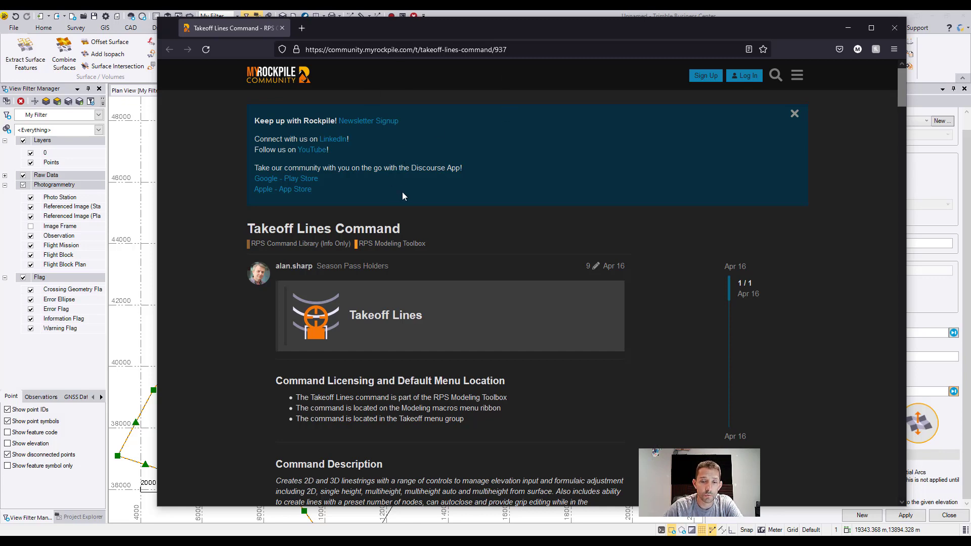
pyautogui.scroll(-10, 403, 192)
pyautogui.scroll(6, 404, 193)
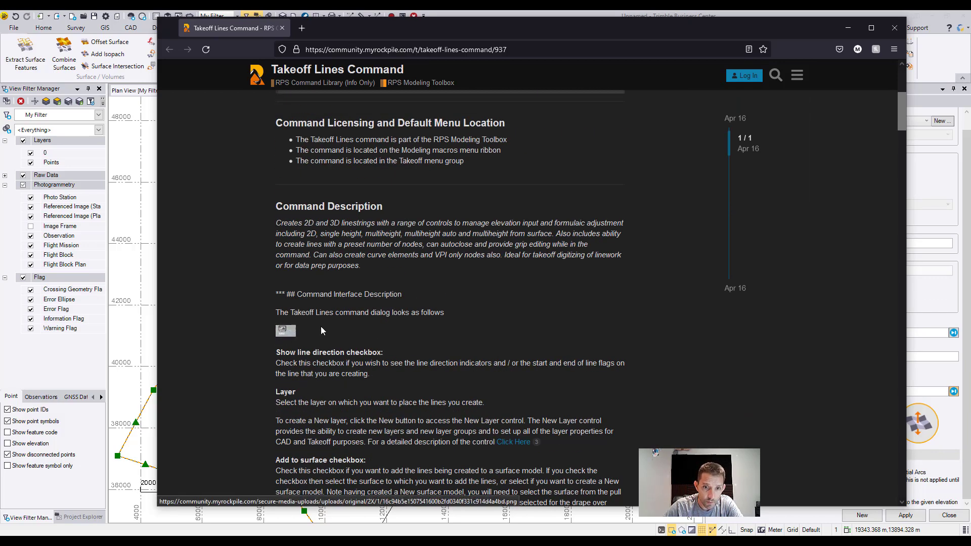
pyautogui.scroll(-15, 372, 275)
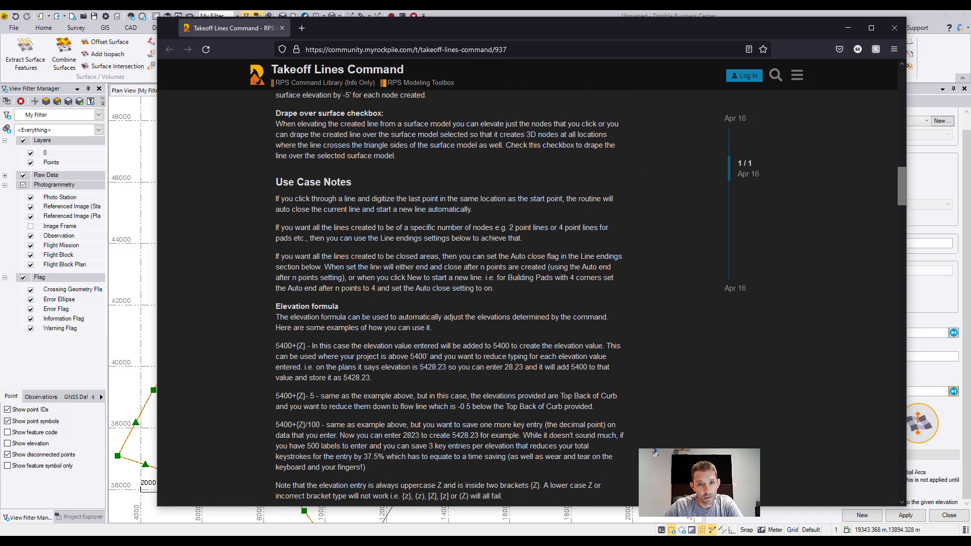
pyautogui.scroll(-15, 379, 266)
pyautogui.scroll(3, 319, 176)
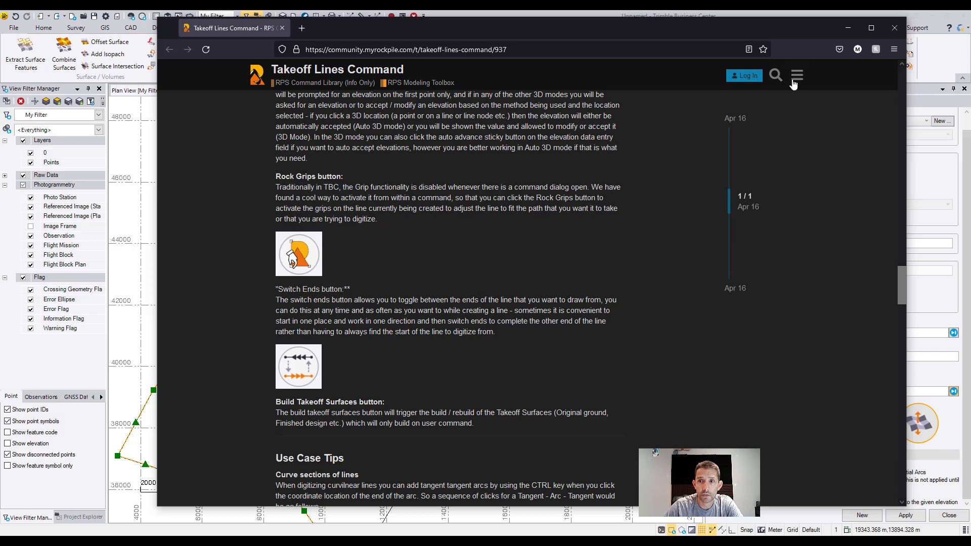
pyautogui.click(848, 28)
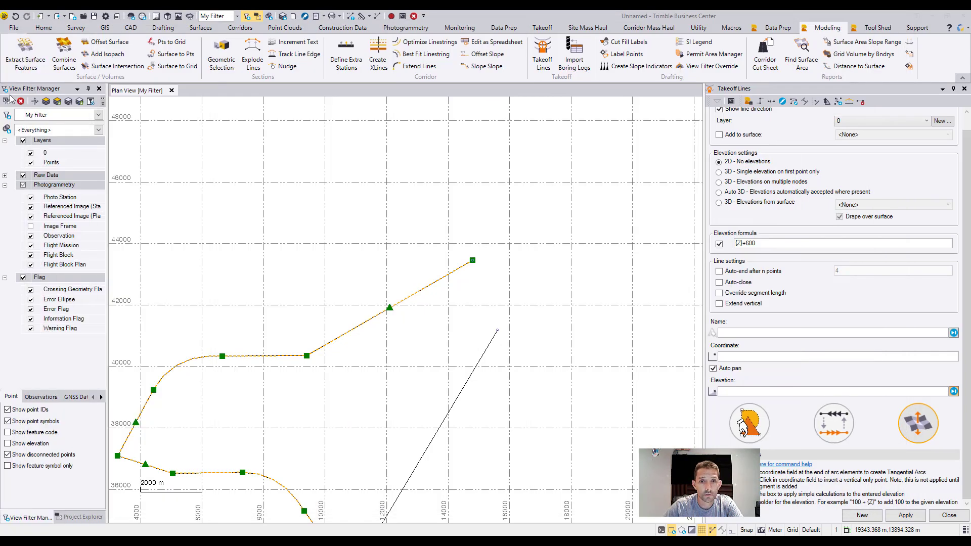
# - With 3D - Single elevation on first point only, draw a line from 16768, 42071 at elevation 12 through 17048, 45532 to 22338, 47354
pyautogui.click(751, 332)
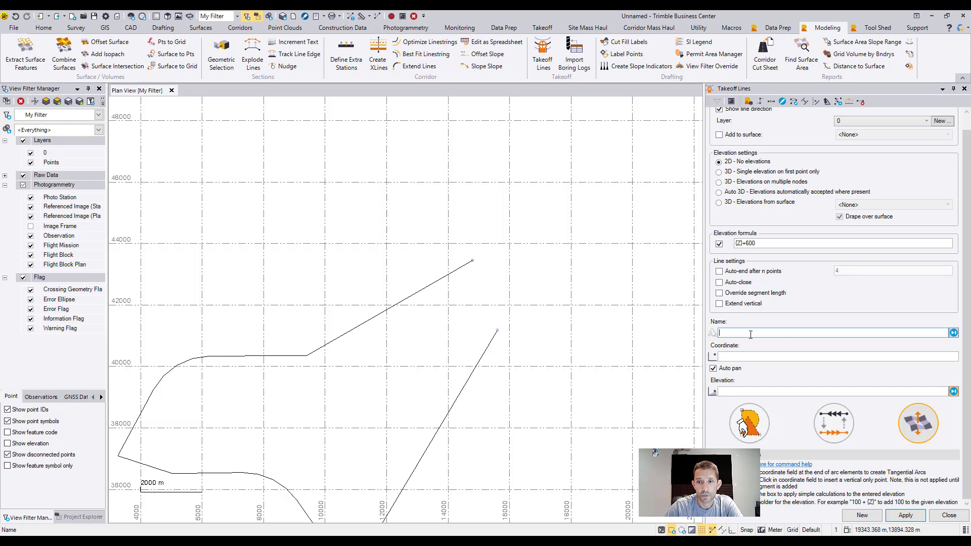
pyautogui.click(718, 172)
pyautogui.click(749, 358)
pyautogui.click(532, 303)
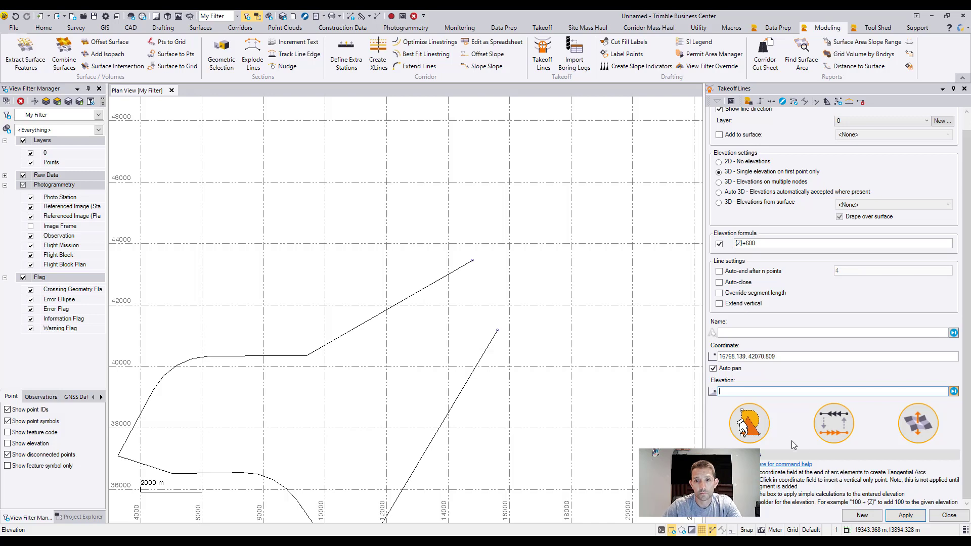
pyautogui.write('12')
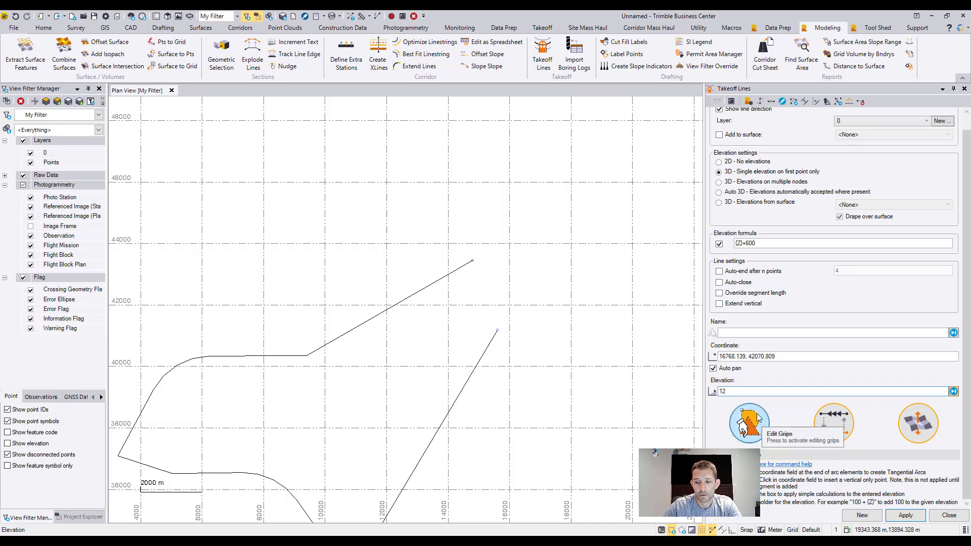
pyautogui.press('Return')
pyautogui.click(537, 194)
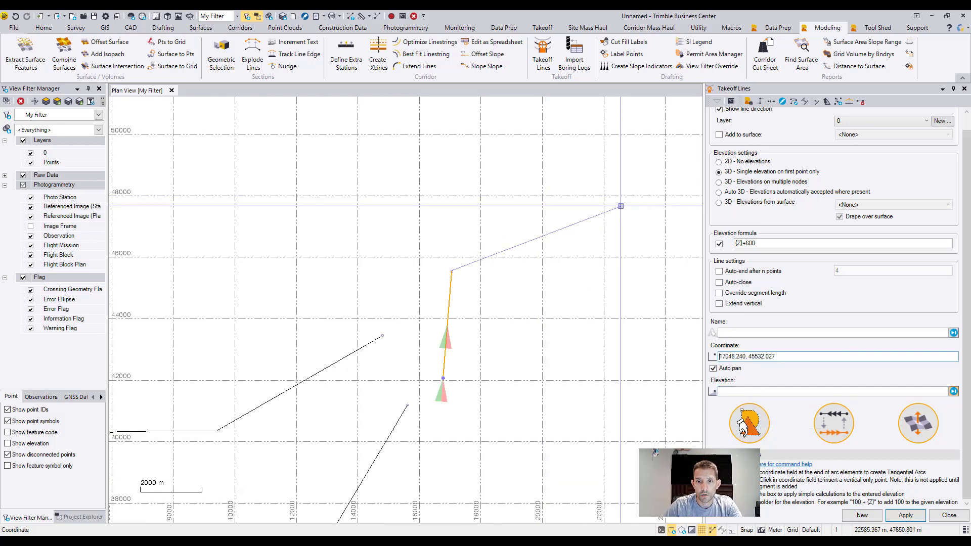
pyautogui.click(611, 213)
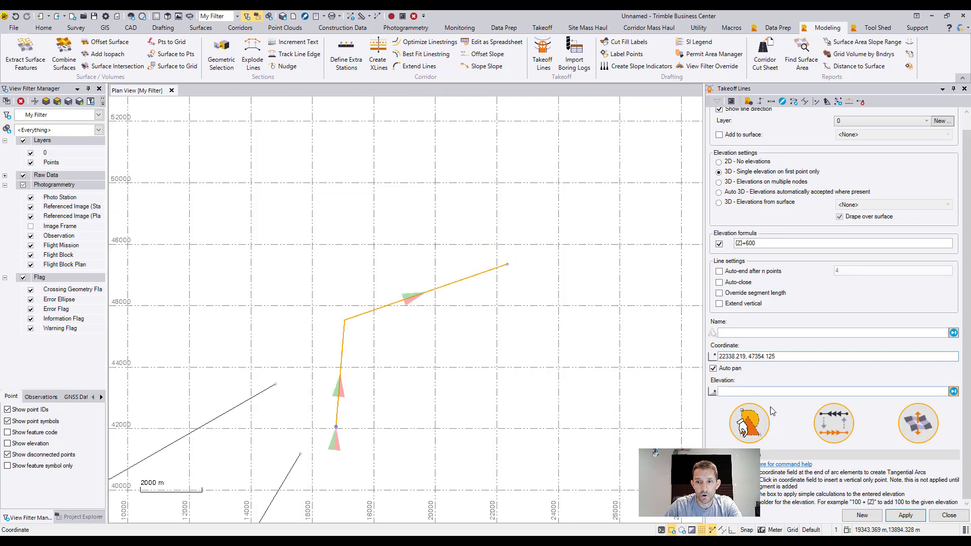
# - Activate the editing grips on the new line, shift its last segment slightly northeast, and move the middle vertex to about 18300, 45400
pyautogui.click(752, 423)
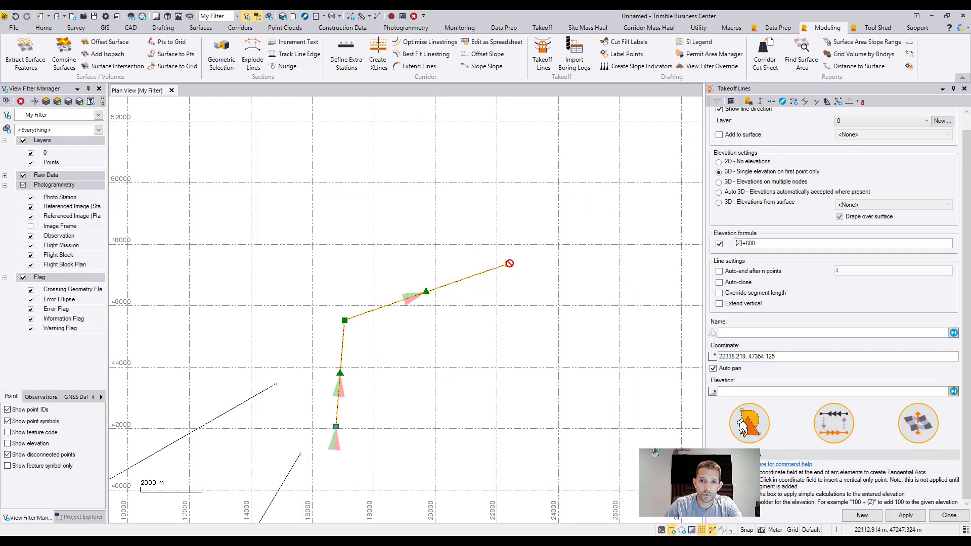
pyautogui.click(751, 356)
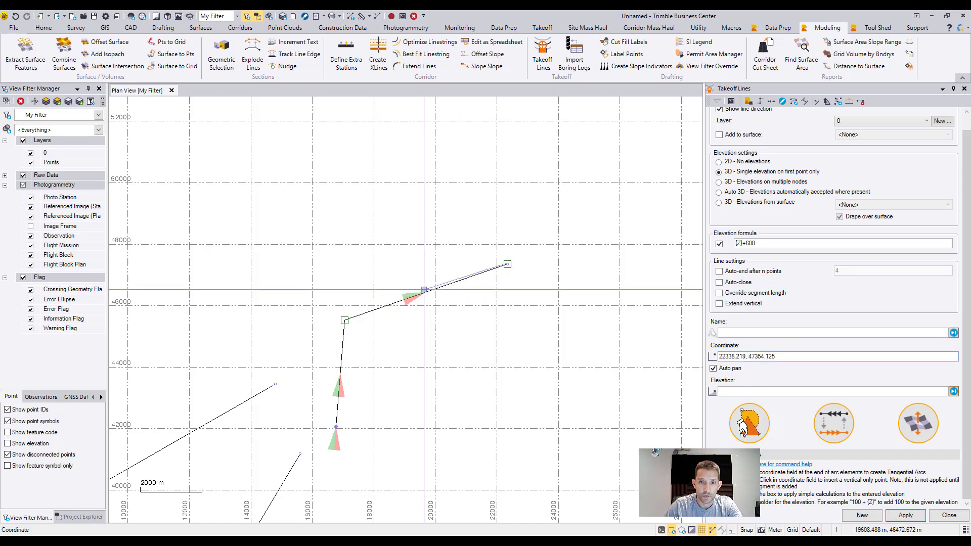
pyautogui.click(752, 424)
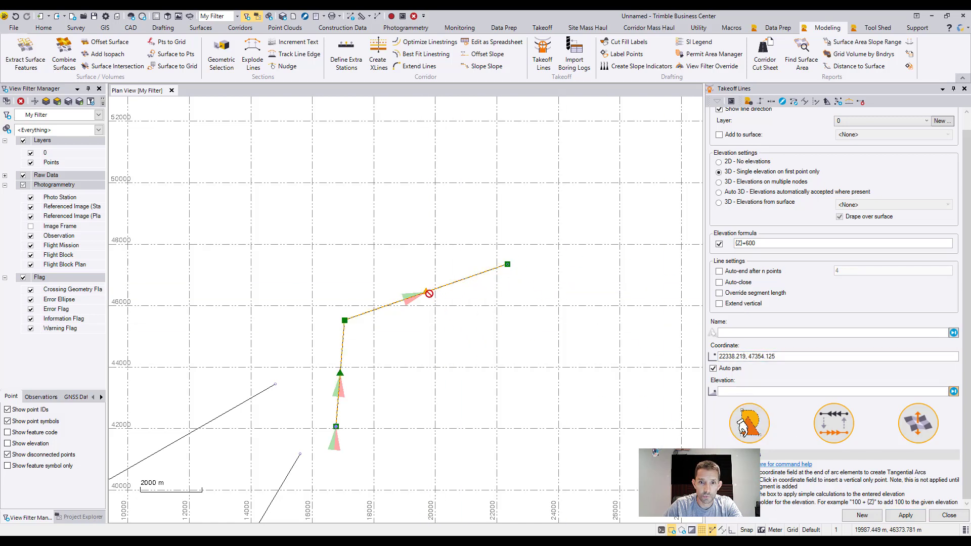
pyautogui.moveTo(429, 293)
pyautogui.mouseDown()
pyautogui.moveTo(422, 255)
pyautogui.moveTo(446, 286)
pyautogui.mouseUp()
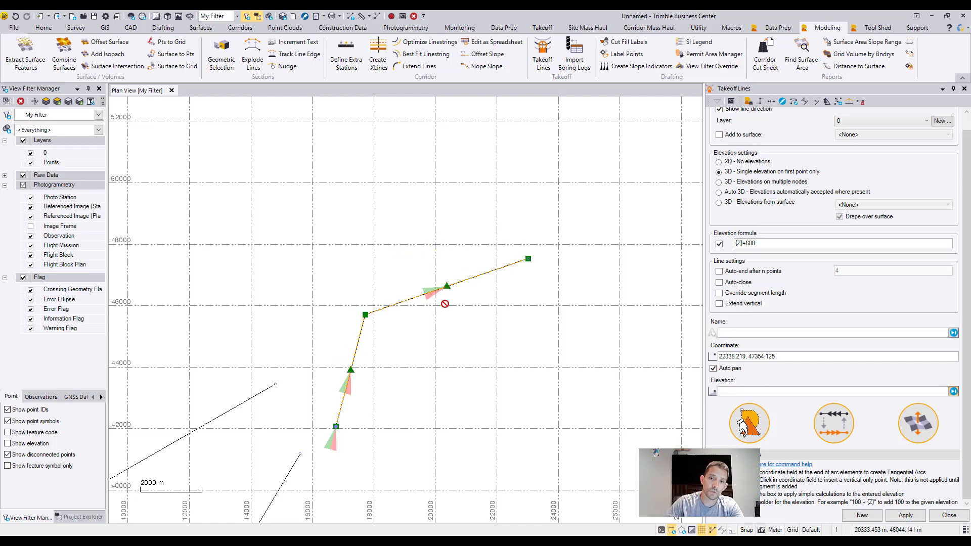
pyautogui.moveTo(365, 315); pyautogui.dragTo(382, 323)
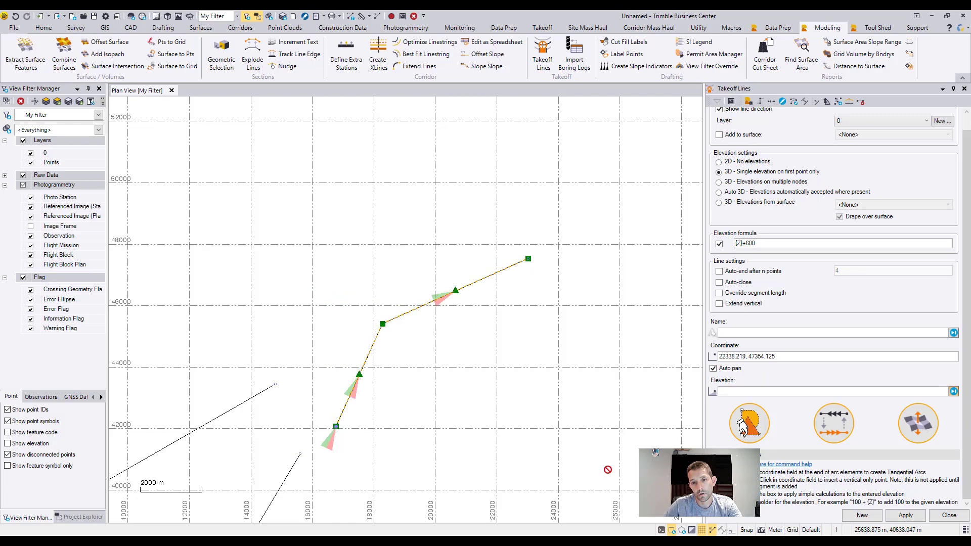
# - Switch the end from which the 3D line is drawn, and review the elevation and formula settings
pyautogui.click(842, 422)
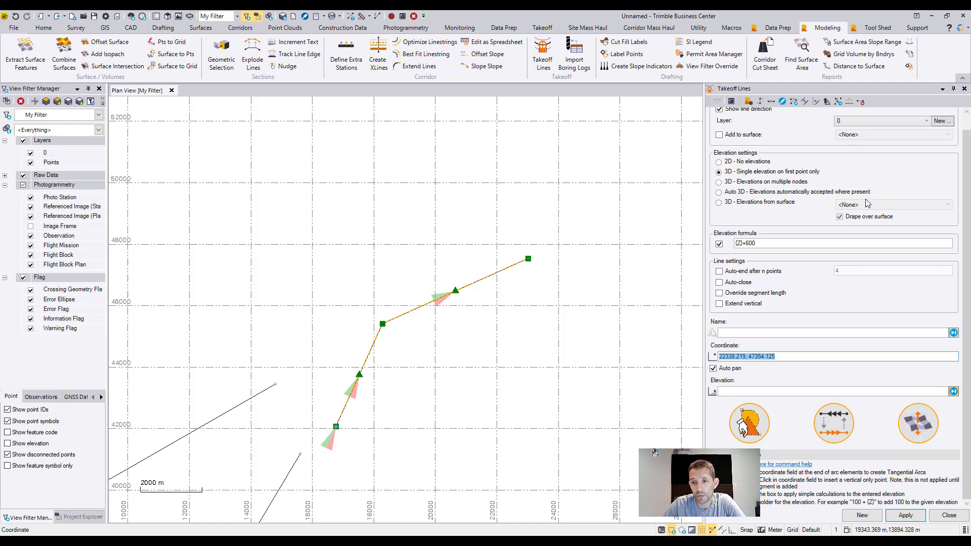
pyautogui.scroll(1, 867, 202)
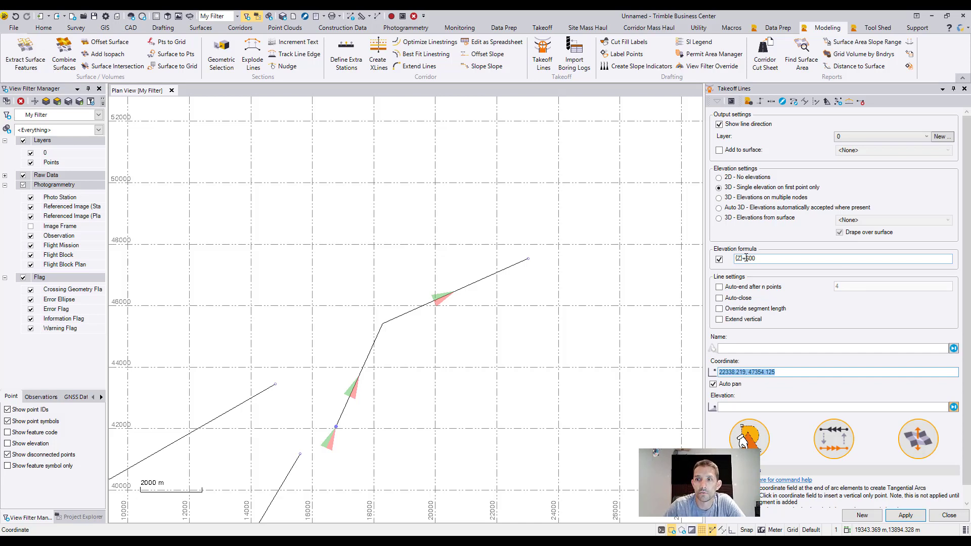
pyautogui.scroll(-1, 807, 238)
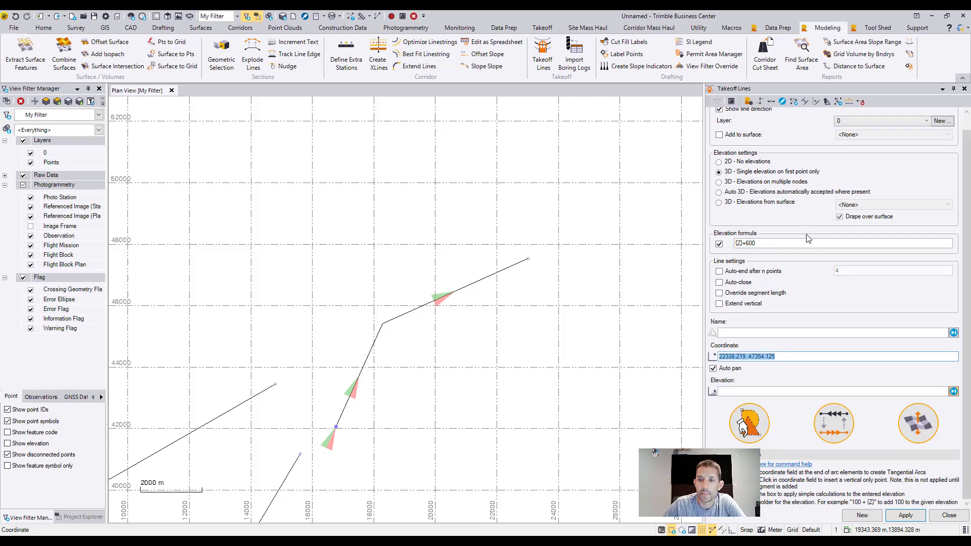